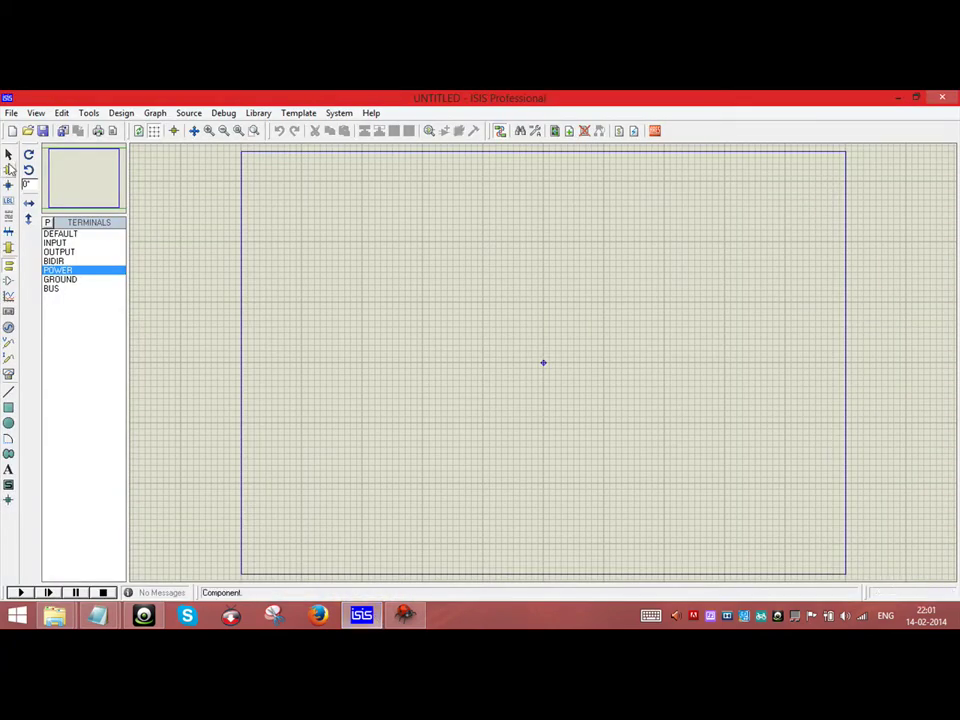
# Add the LM016L LCD and ATMEGA32 microcontroller from the library to the device list
pyautogui.click(9, 170)
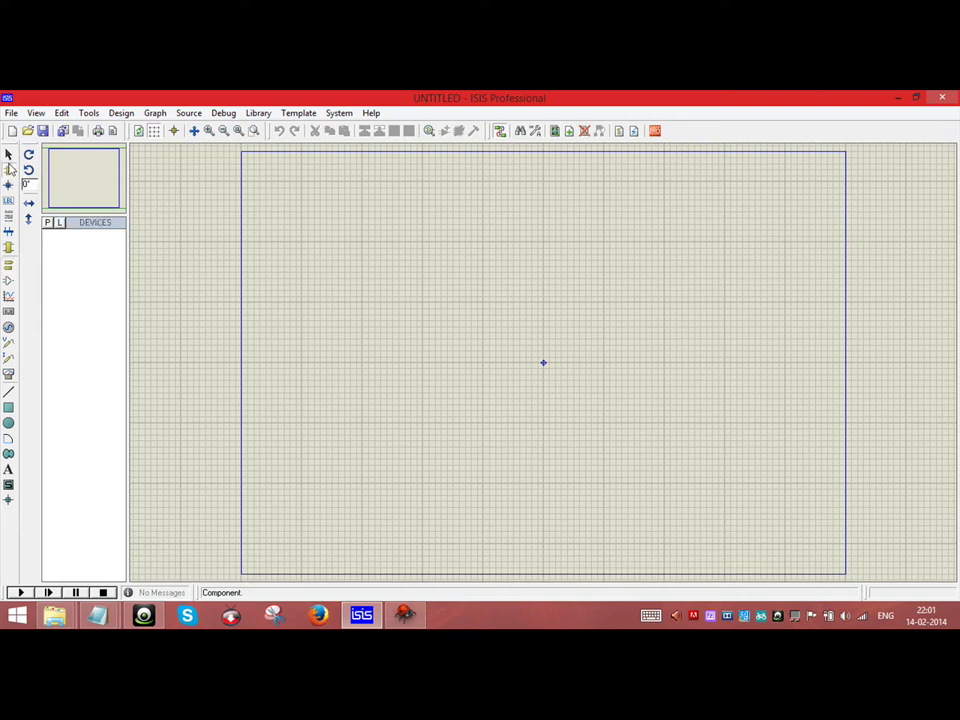
pyautogui.click(48, 222)
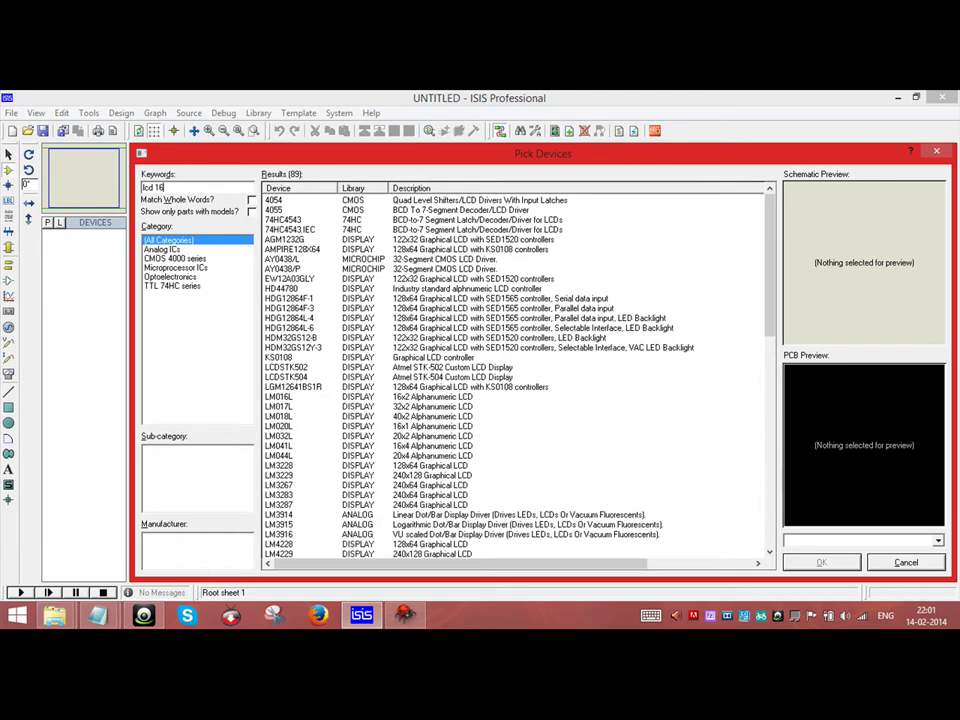
pyautogui.doubleClick(407, 201)
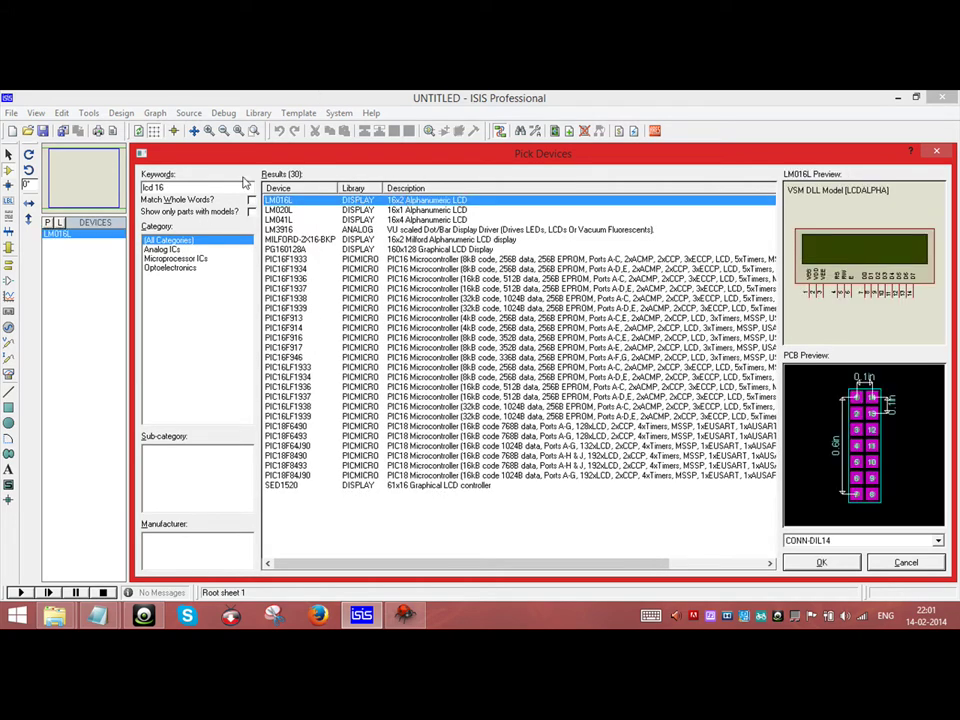
pyautogui.write('atmega32')
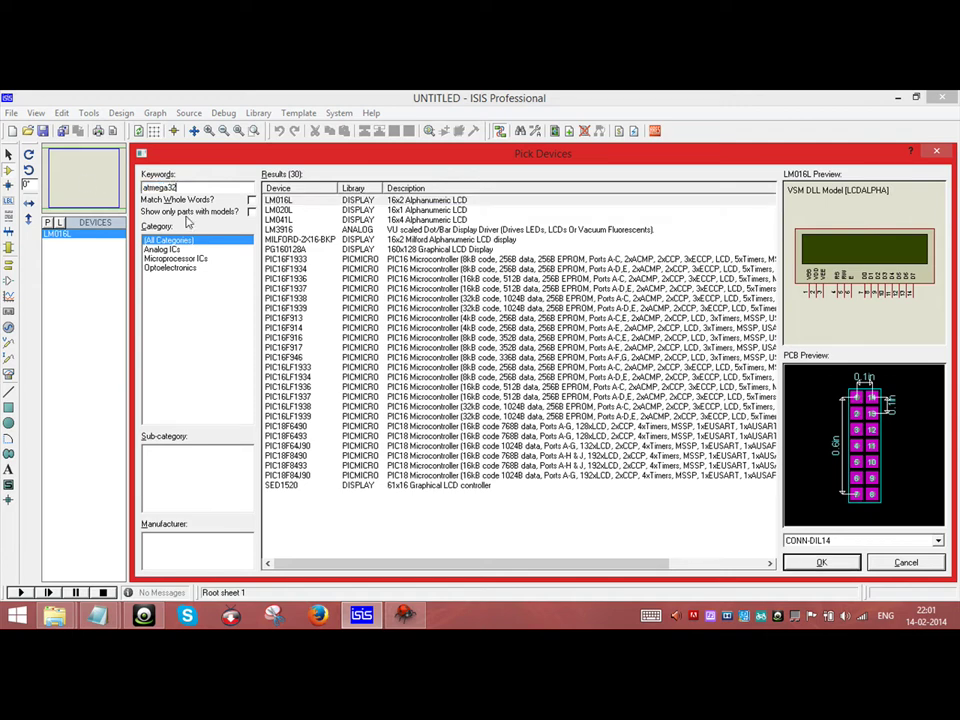
pyautogui.doubleClick(330, 201)
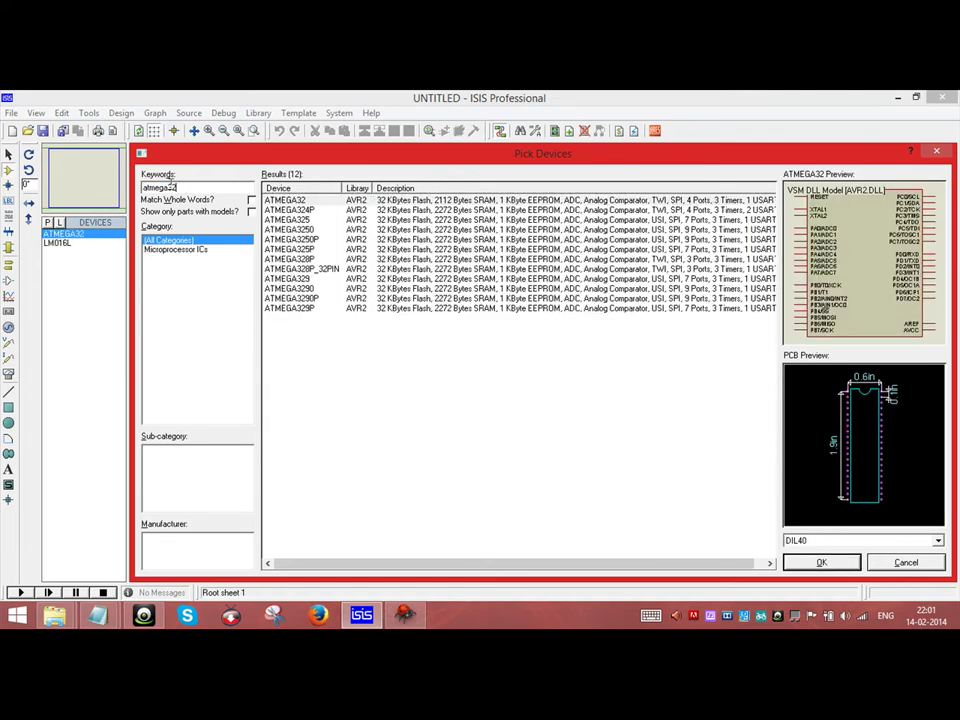
pyautogui.click(895, 563)
pyautogui.click(405, 615)
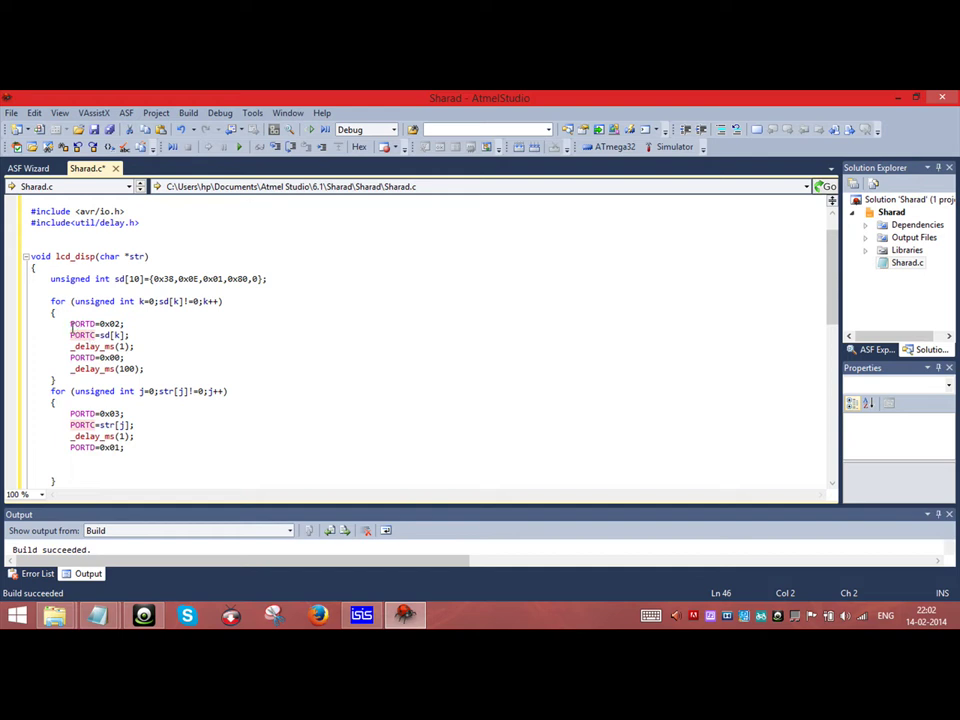
# Review the PORTC=sd[k]; and PORTD=0x02; lines in Sharad.c, then minimize Atmel Studio
pyautogui.moveTo(70, 333); pyautogui.dragTo(133, 337)
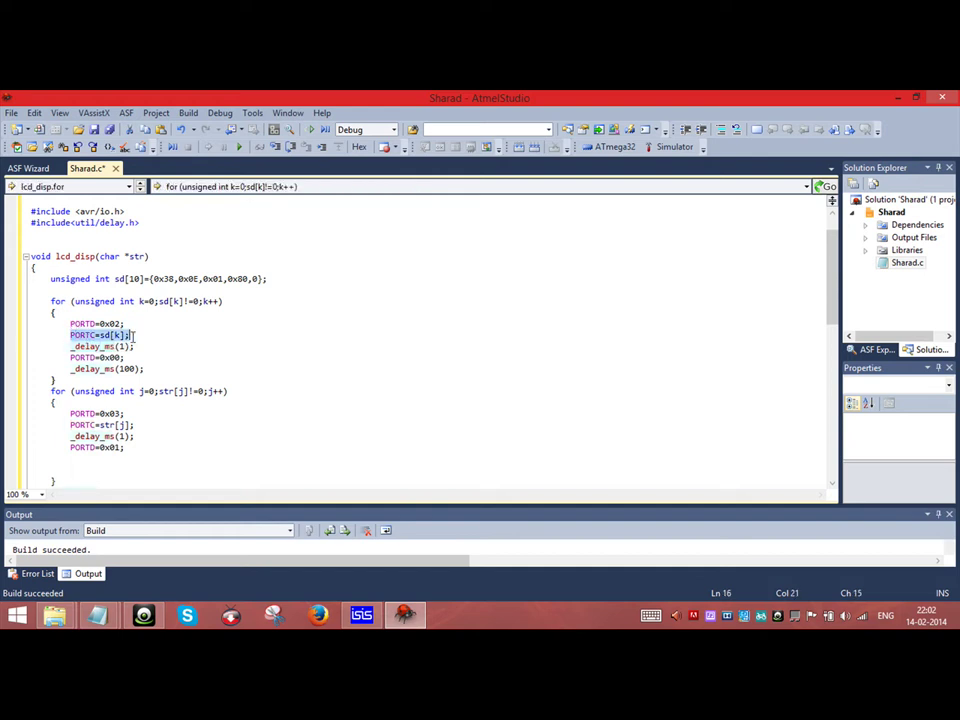
pyautogui.click(68, 323)
pyautogui.hotkey('shift', 'End')
pyautogui.click(815, 316)
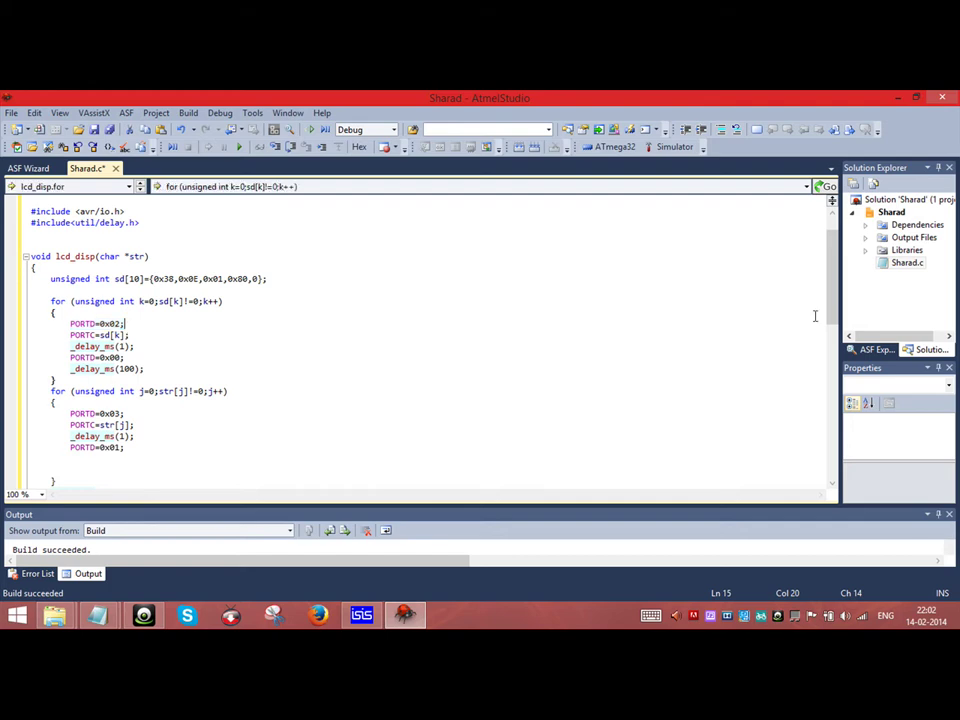
pyautogui.click(899, 97)
# Place the ATMEGA32 on the sheet as U1
pyautogui.click(533, 362)
pyautogui.click(533, 362)
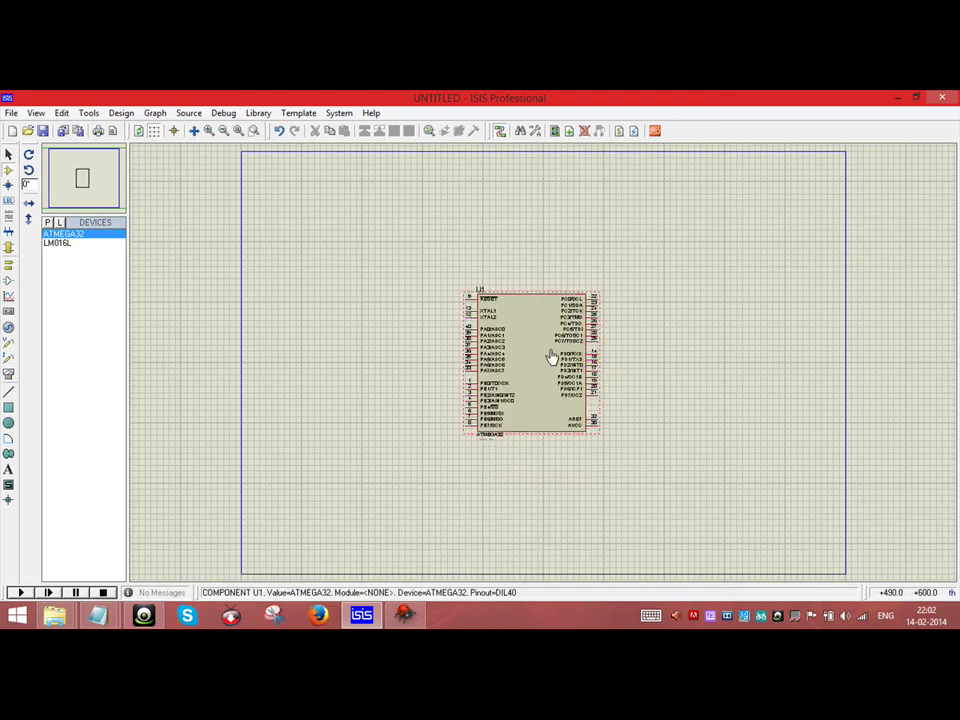
pyautogui.scroll(2, 540, 355)
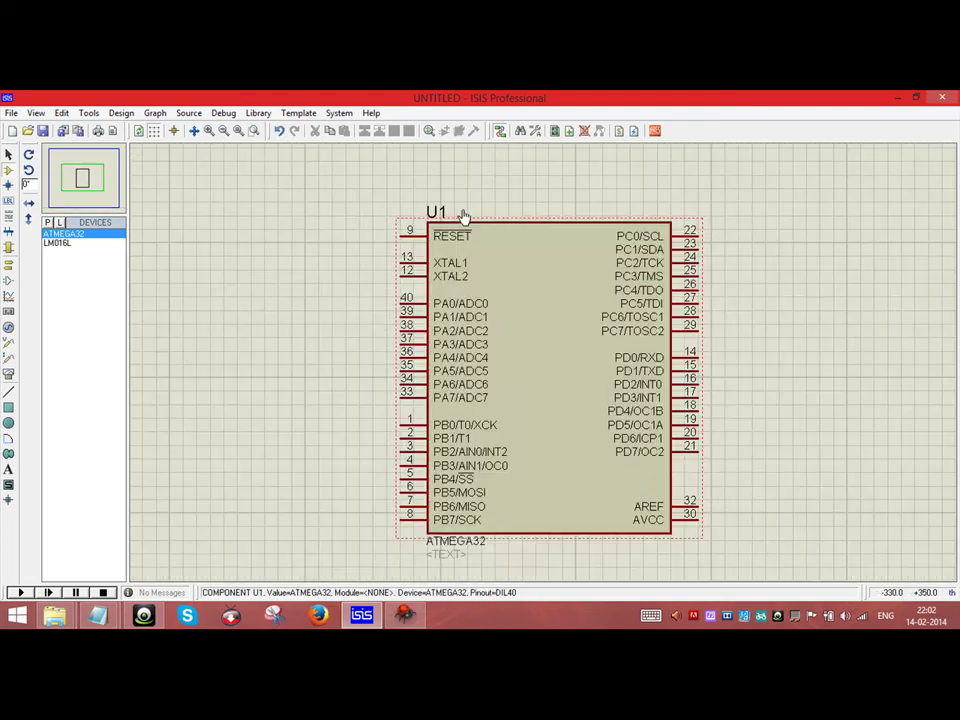
# Place a POWER terminal above the chip and wire it to RESET pin 9
pyautogui.click(9, 265)
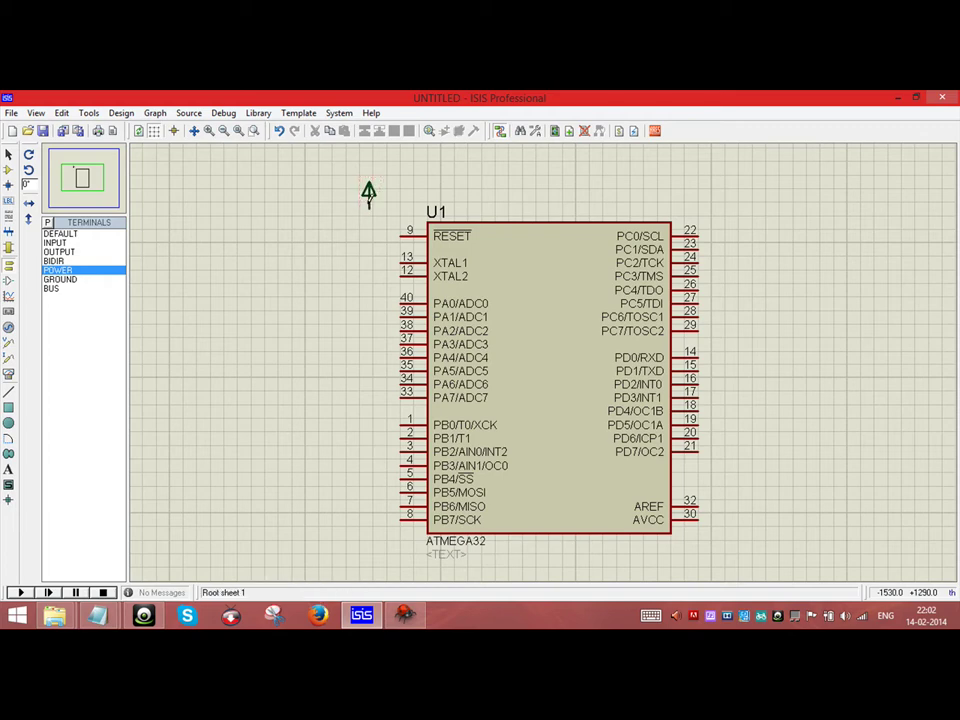
pyautogui.click(368, 193)
pyautogui.click(368, 203)
pyautogui.click(400, 231)
pyautogui.press('F7')
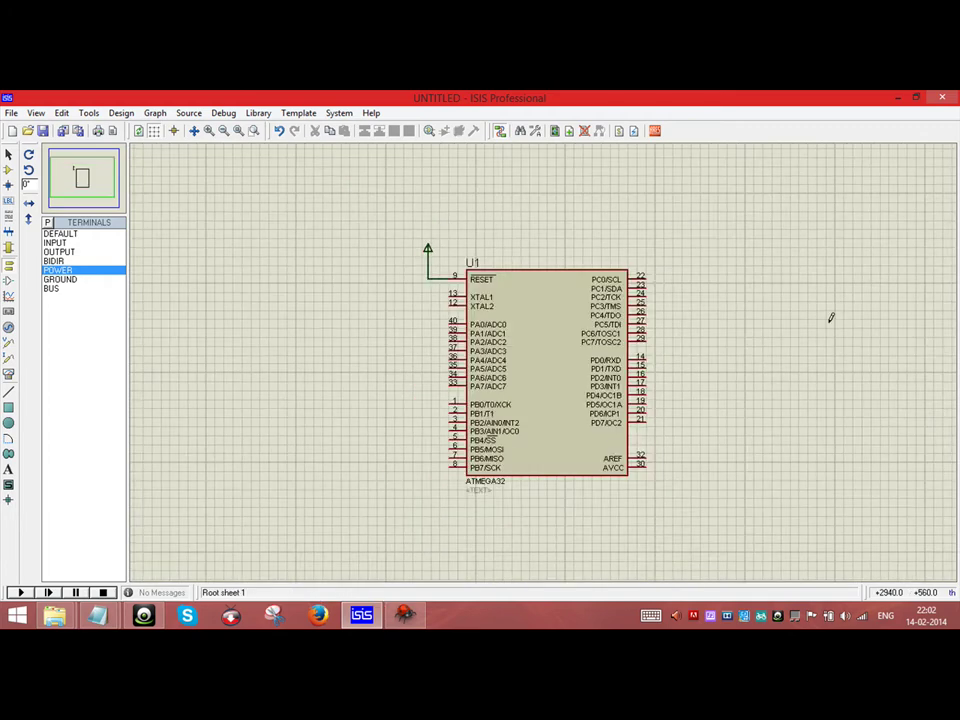
pyautogui.scroll(1, 751, 320)
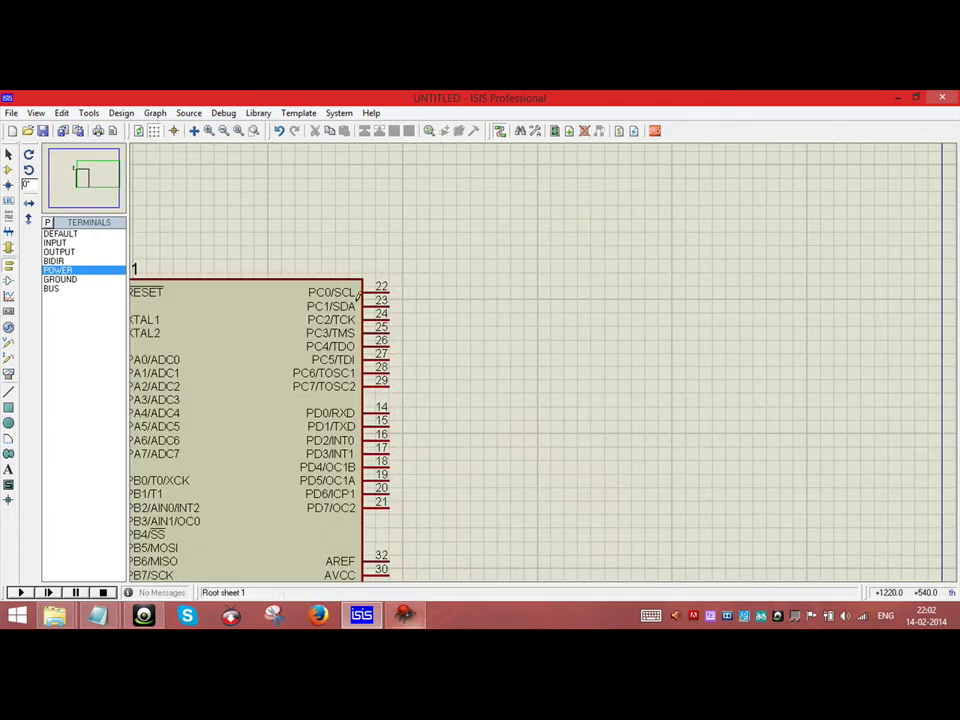
# Check the PORTC=sd[k]; line in Atmel Studio and return to the schematic
pyautogui.click(401, 617)
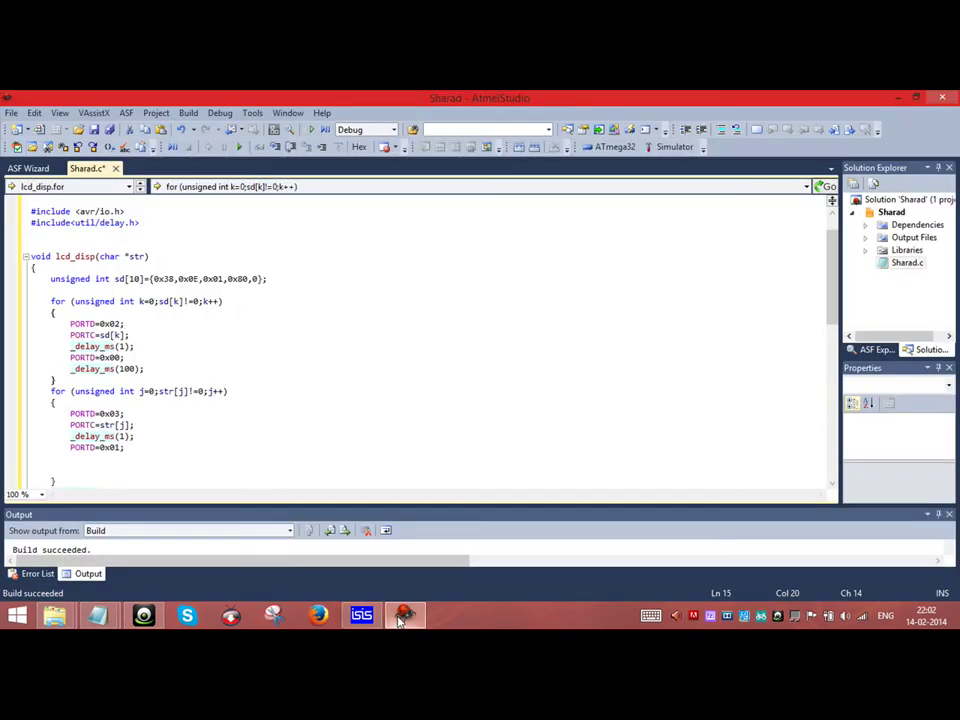
pyautogui.moveTo(130, 340); pyautogui.dragTo(70, 335)
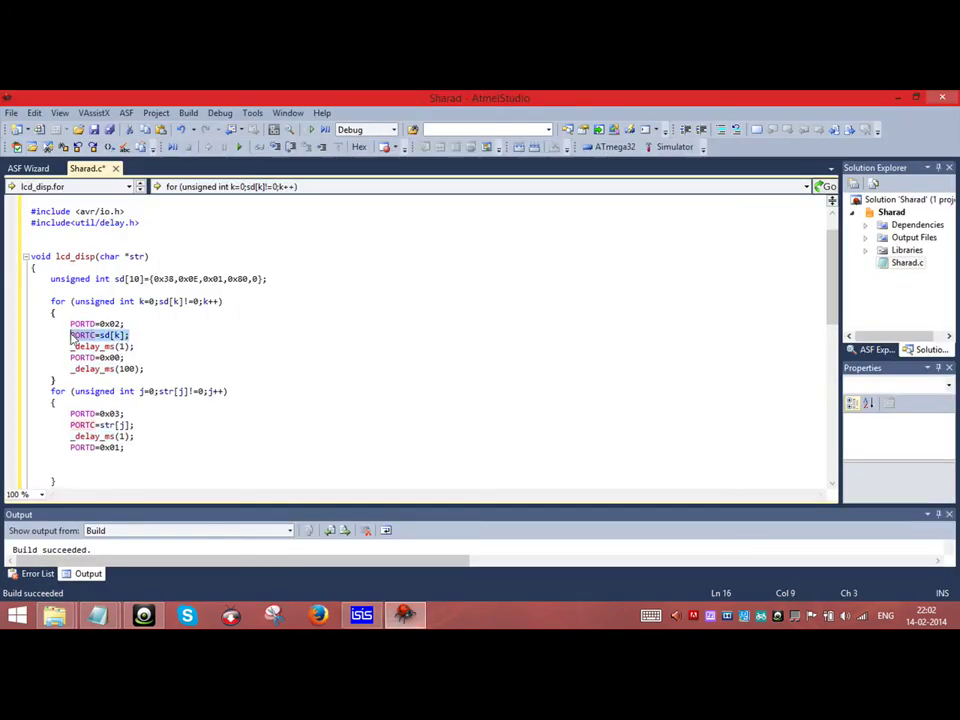
pyautogui.hotkey('alt', 'Tab')
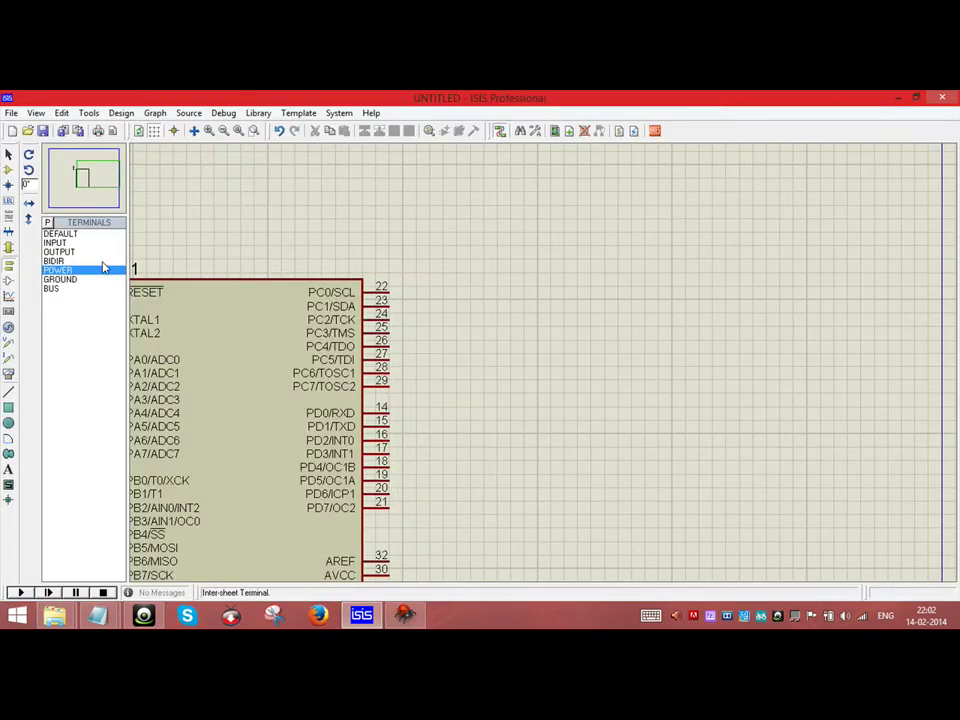
# Place the LM016L above the ATMEGA32 and draw a vertical bus beside the port C pins
pyautogui.click(8, 170)
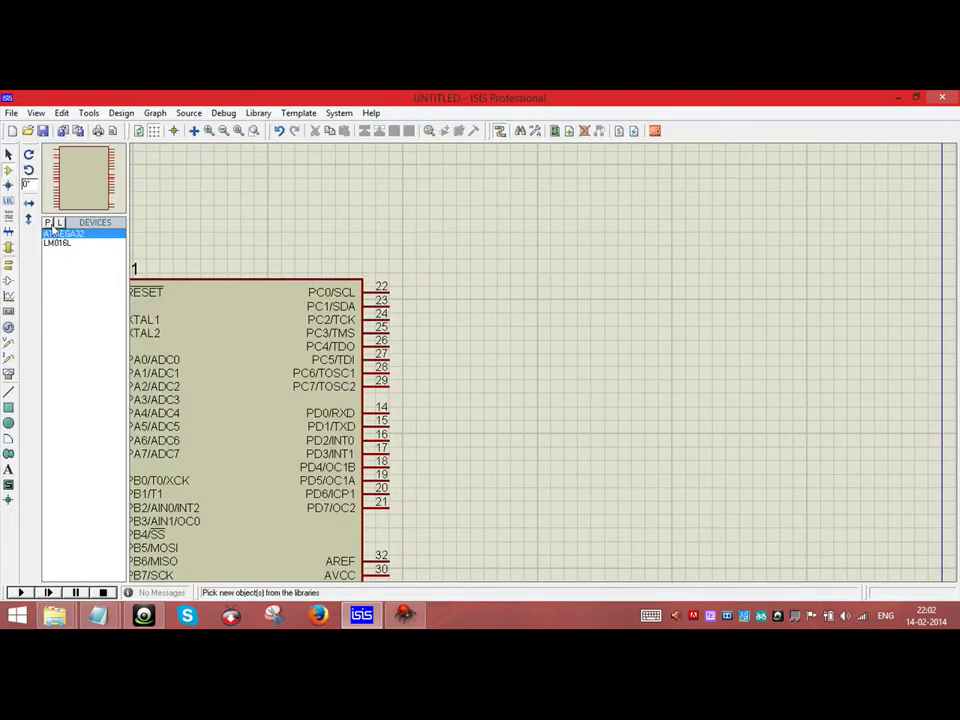
pyautogui.click(60, 244)
pyautogui.click(538, 189)
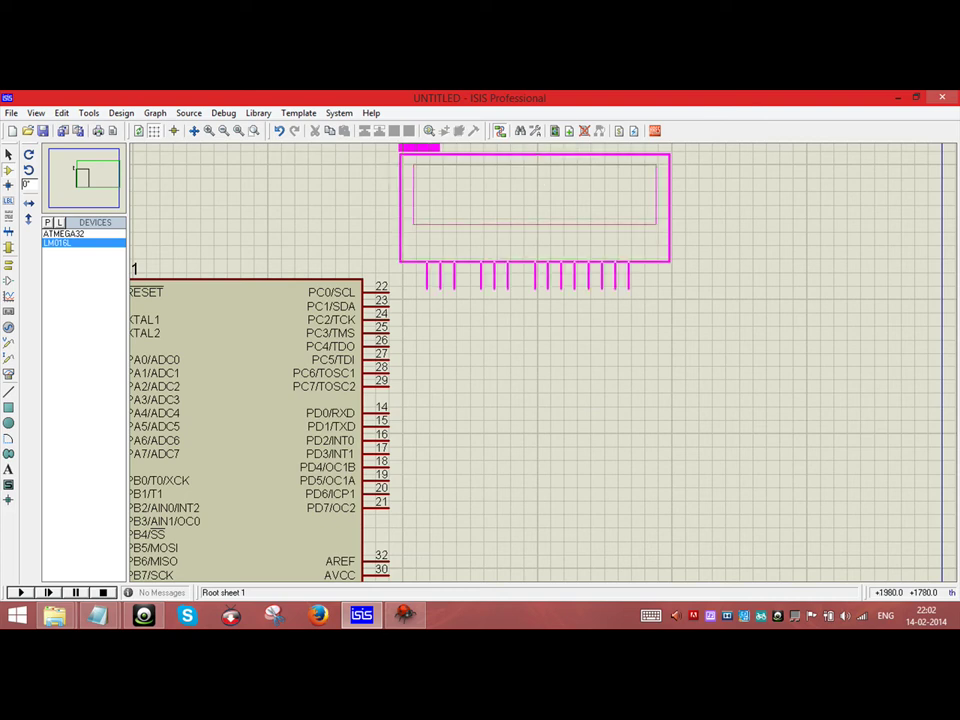
pyautogui.click(560, 182)
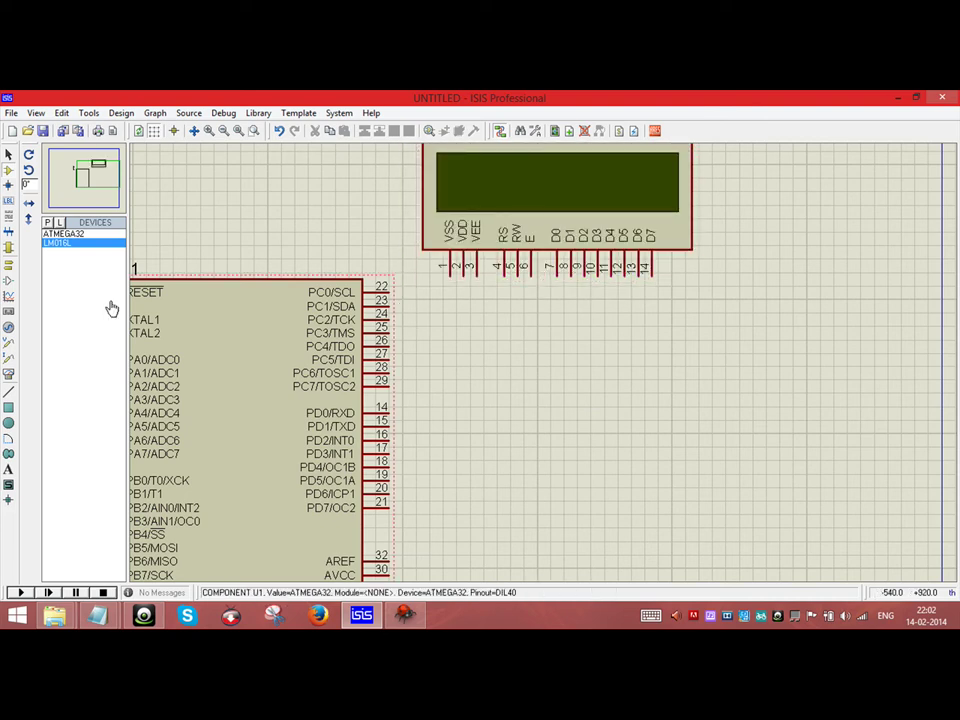
pyautogui.click(413, 284)
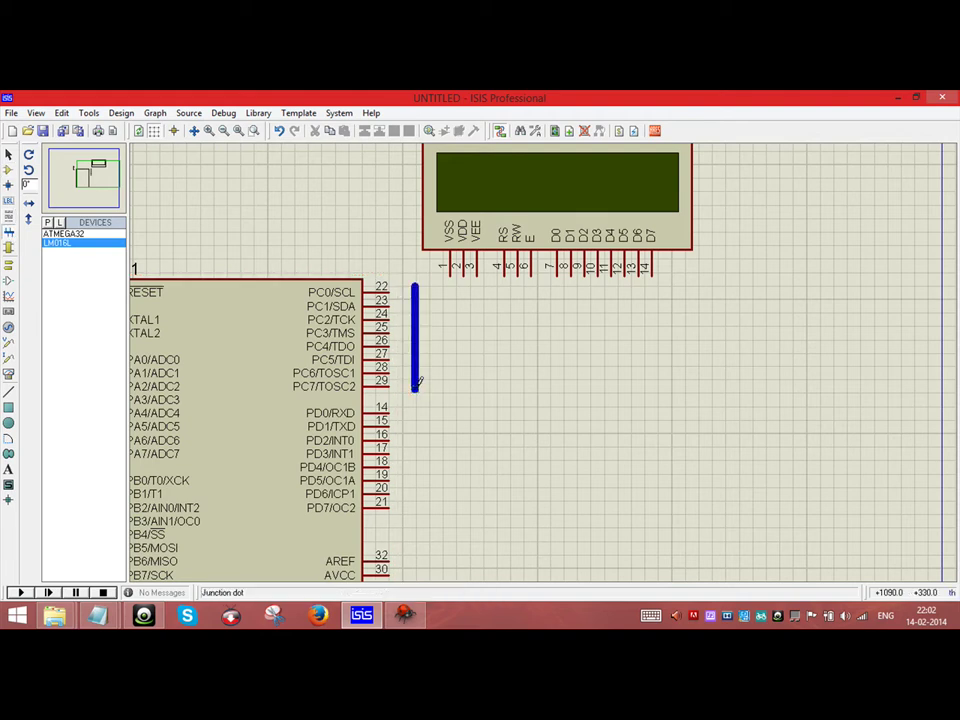
# Wire PC0–PC3 (pins 22–25) to the vertical bus
pyautogui.scroll(1, 546, 357)
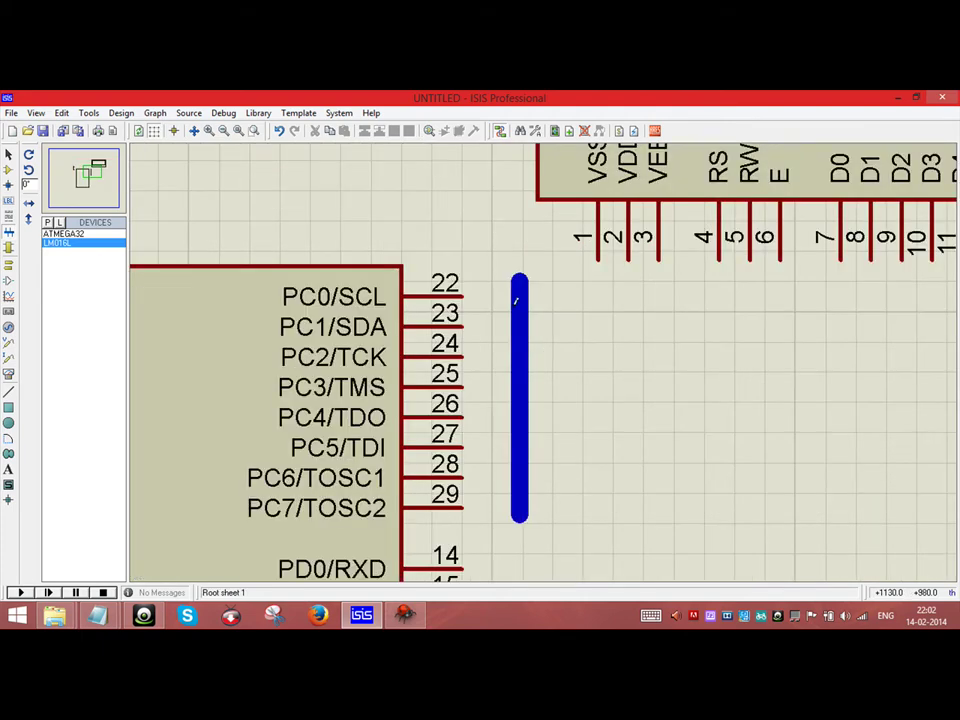
pyautogui.click(463, 294)
pyautogui.click(519, 293)
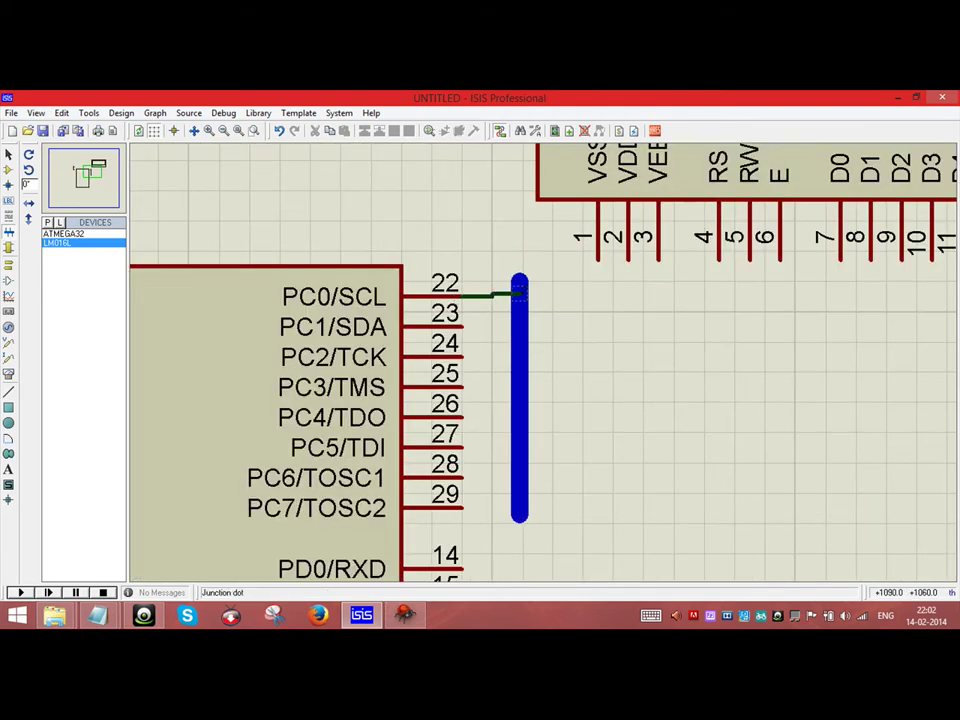
pyautogui.click(463, 325)
pyautogui.click(517, 324)
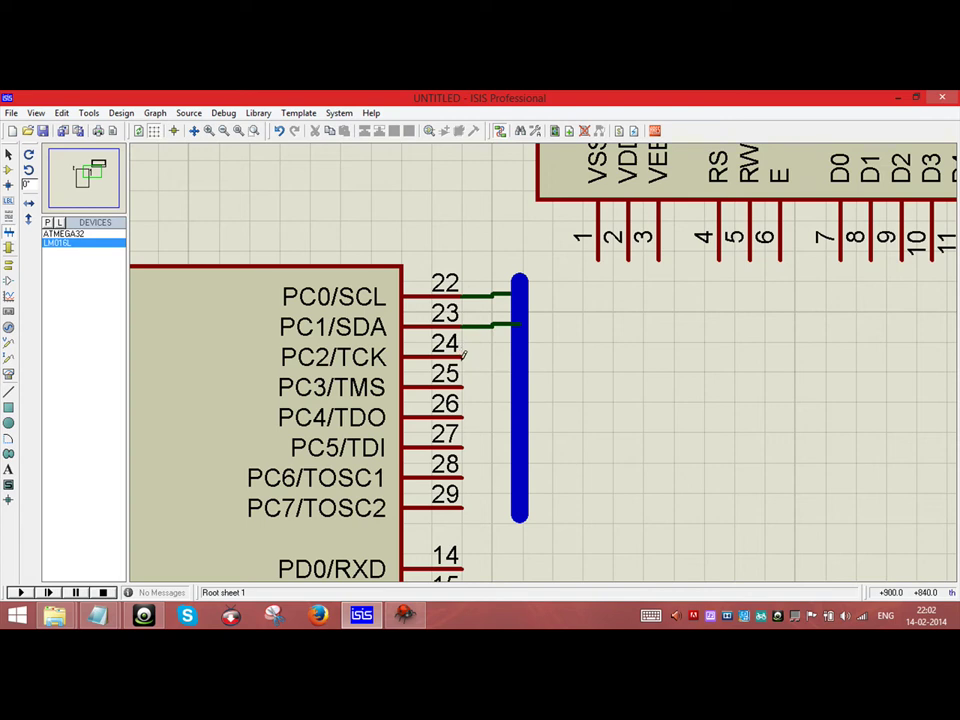
pyautogui.click(463, 355)
pyautogui.click(517, 355)
pyautogui.click(463, 386)
pyautogui.click(517, 386)
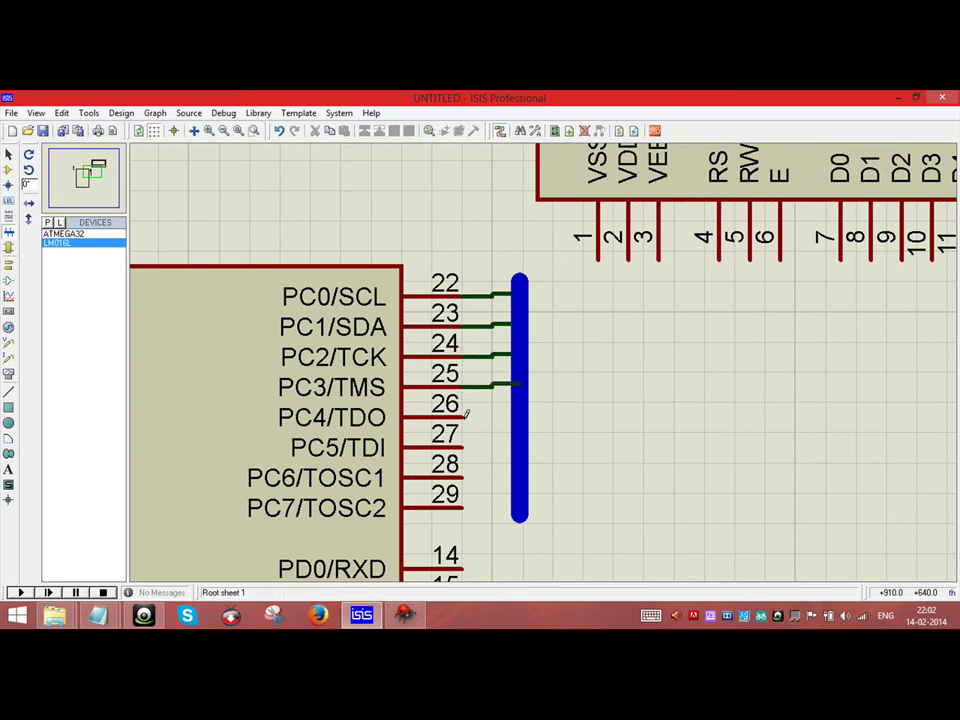
# Wire PC4–PC7 (pins 26–29) to the vertical bus
pyautogui.click(463, 416)
pyautogui.click(517, 416)
pyautogui.doubleClick(463, 447)
pyautogui.doubleClick(463, 477)
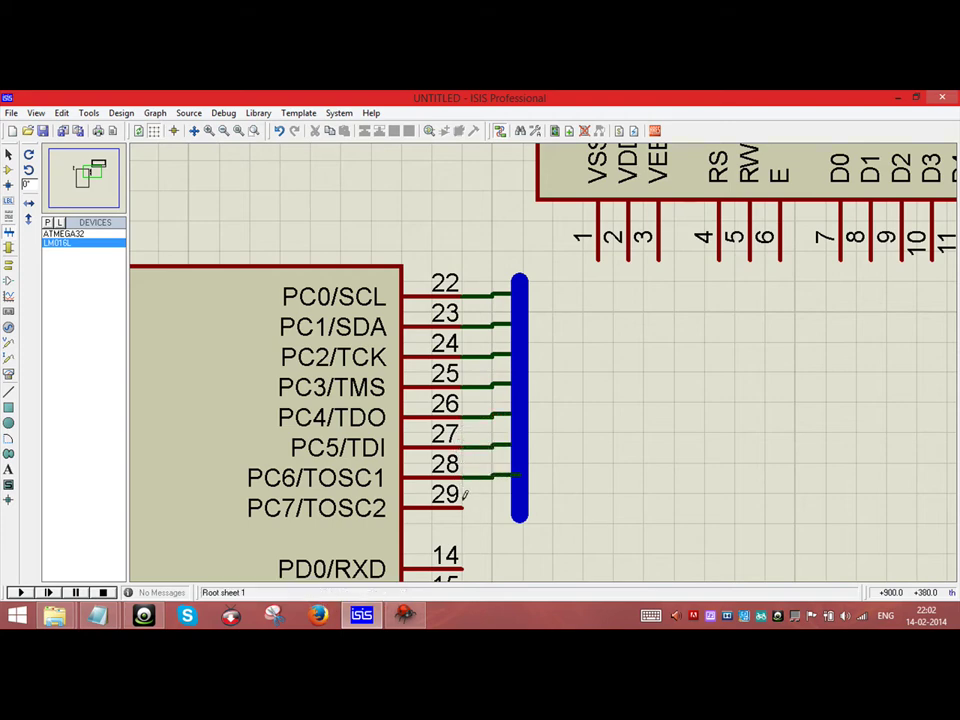
pyautogui.doubleClick(462, 505)
pyautogui.scroll(-2, 930, 461)
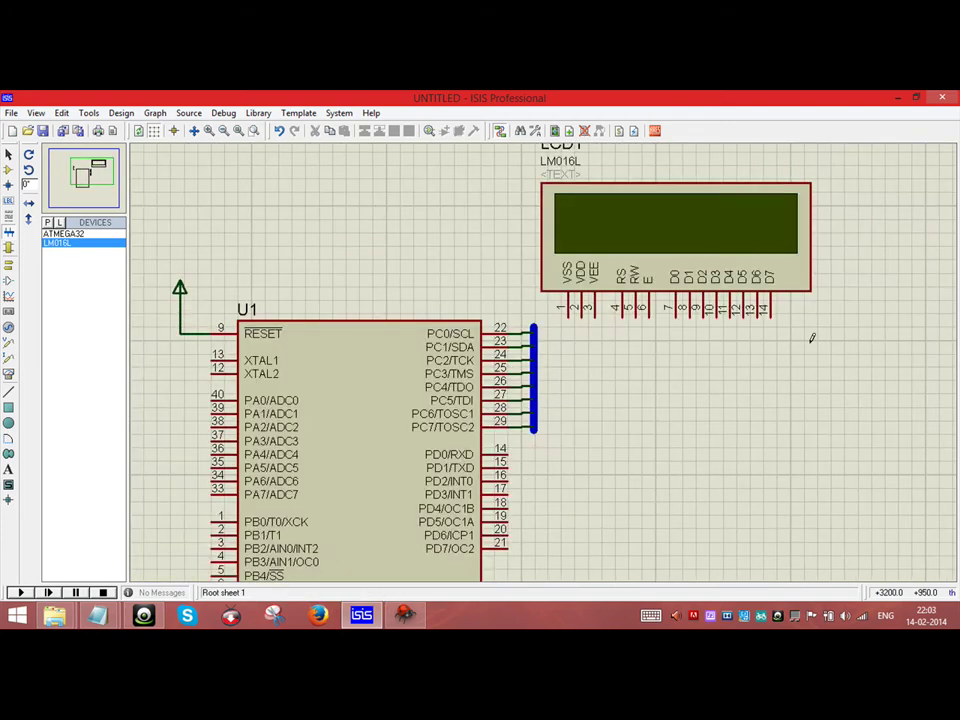
pyautogui.scroll(1, 298, 267)
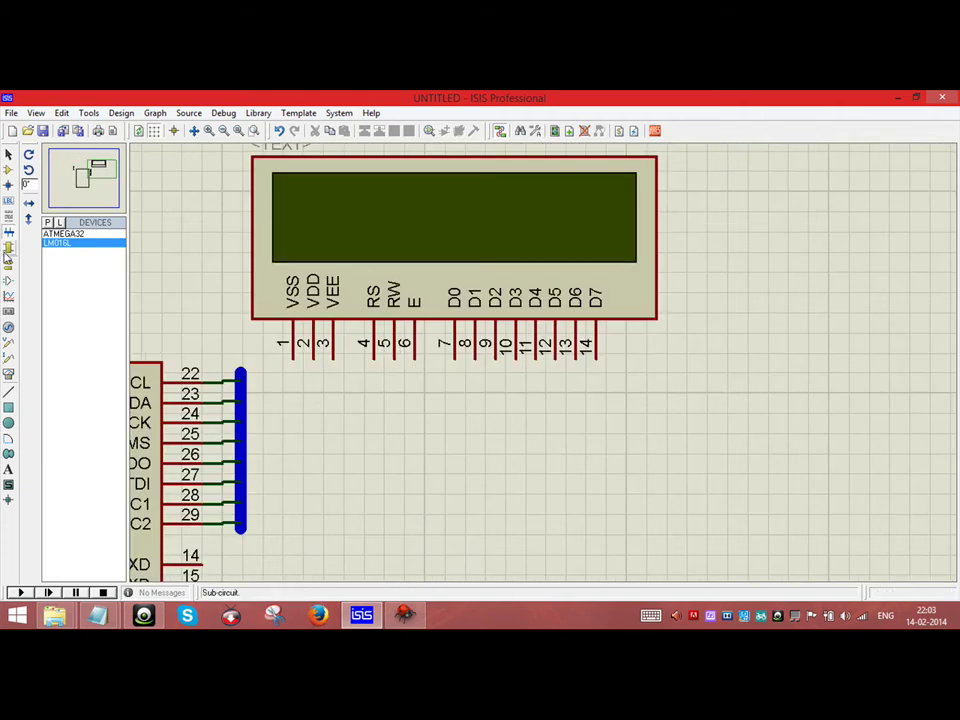
# Draw a horizontal bus under the LCD and wire pins D0–D3 down to it
pyautogui.click(447, 378)
pyautogui.doubleClick(605, 382)
pyautogui.click(456, 360)
pyautogui.click(455, 380)
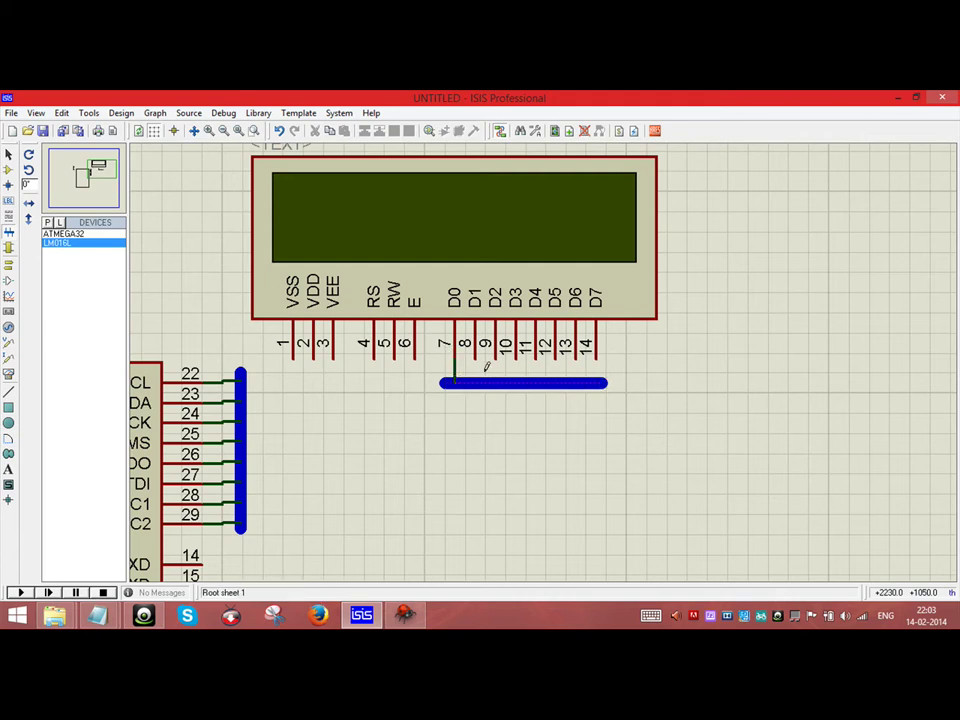
pyautogui.click(474, 358)
pyautogui.click(474, 380)
pyautogui.click(494, 358)
pyautogui.click(494, 380)
pyautogui.click(515, 358)
pyautogui.click(515, 380)
# Wire LCD pins D4–D7 down to the horizontal bus
pyautogui.click(535, 358)
pyautogui.click(535, 380)
pyautogui.click(555, 358)
pyautogui.click(555, 380)
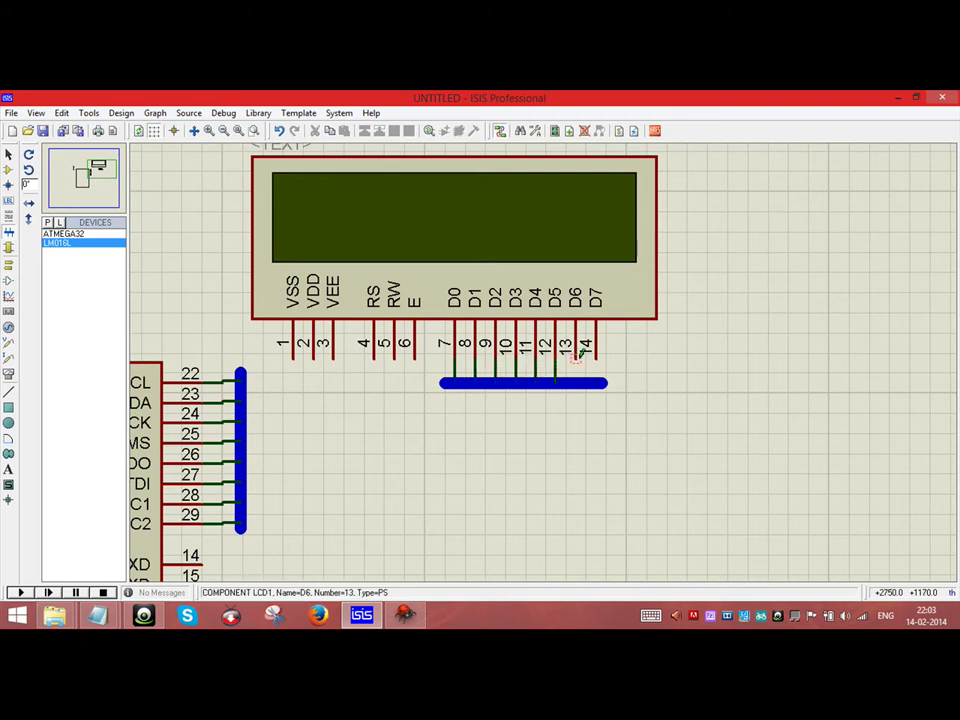
pyautogui.click(575, 358)
pyautogui.click(575, 380)
pyautogui.click(596, 358)
pyautogui.click(596, 380)
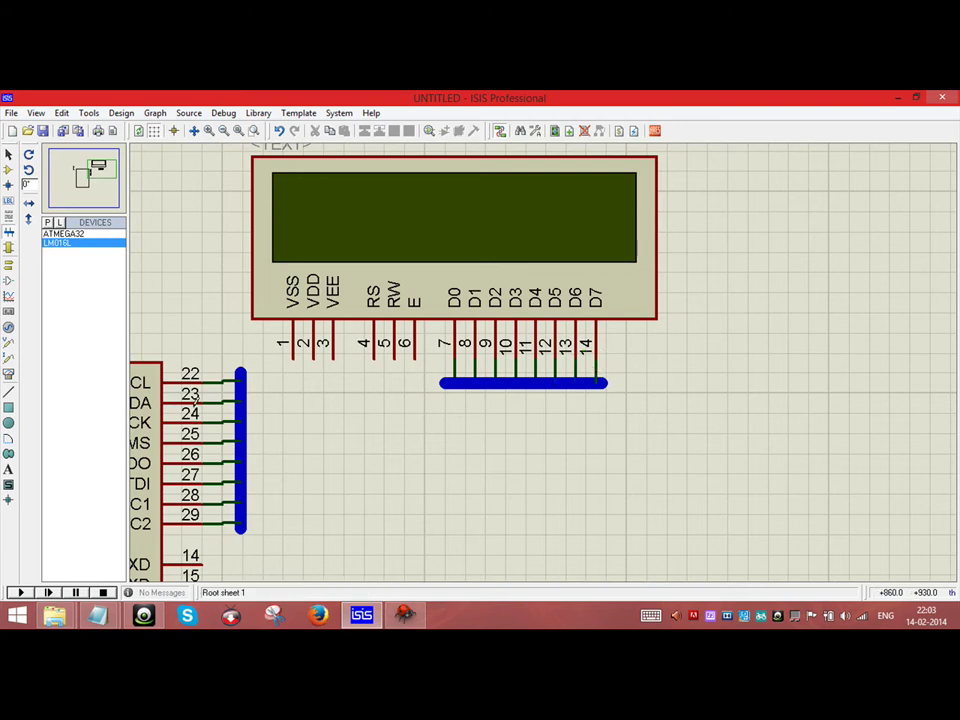
# Label the wires from pins 22–25 as 0, 1, 2 and 3
pyautogui.click(12, 200)
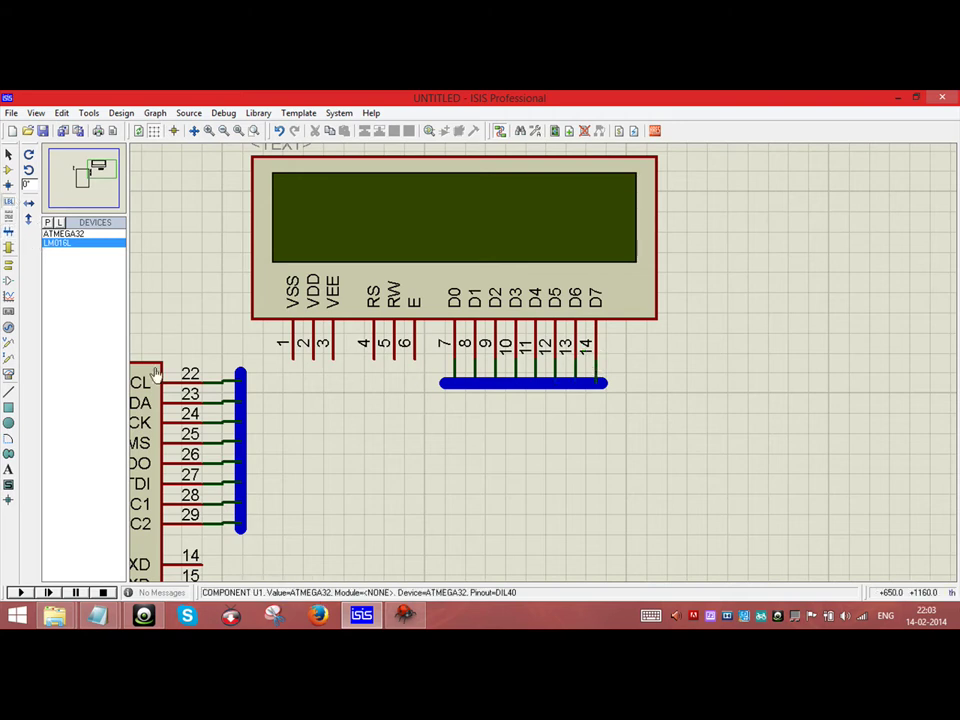
pyautogui.click(223, 390)
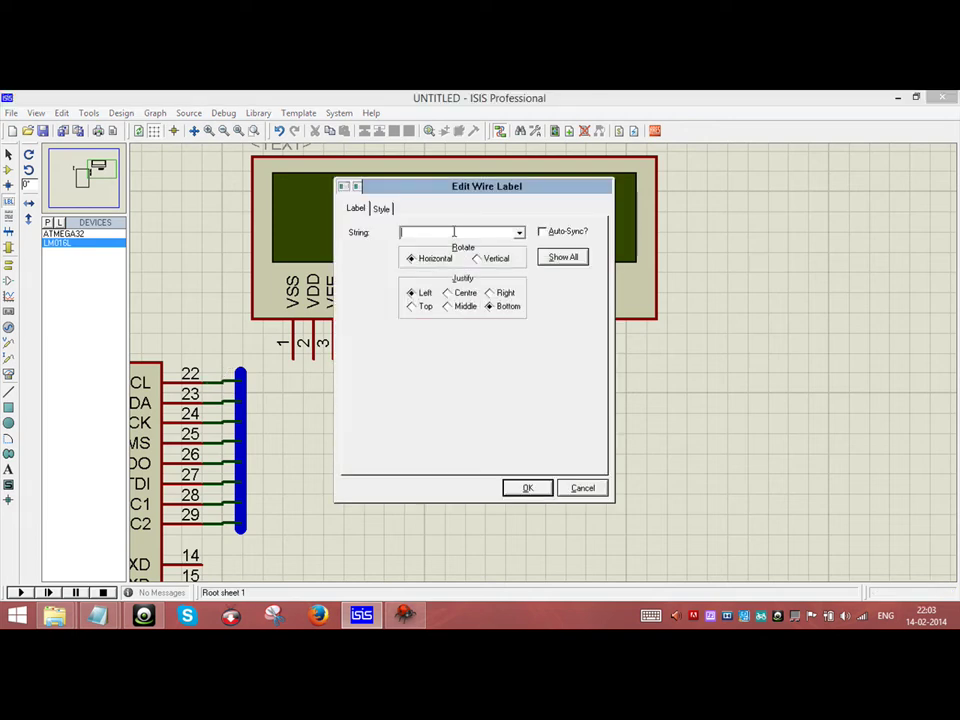
pyautogui.write('0')
pyautogui.click(522, 489)
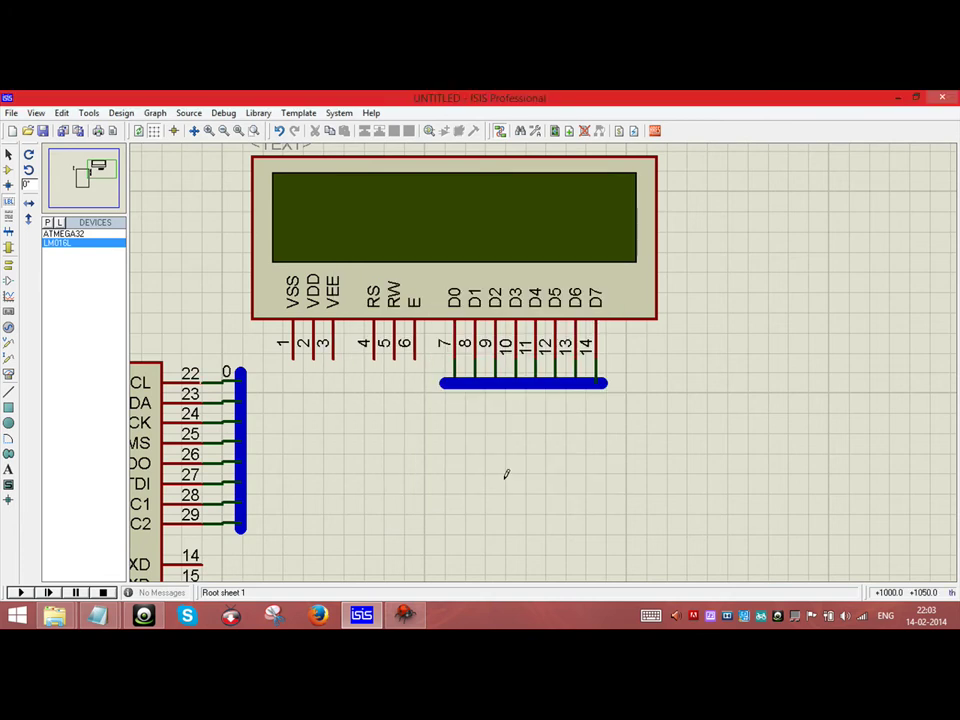
pyautogui.click(223, 395)
pyautogui.write('1')
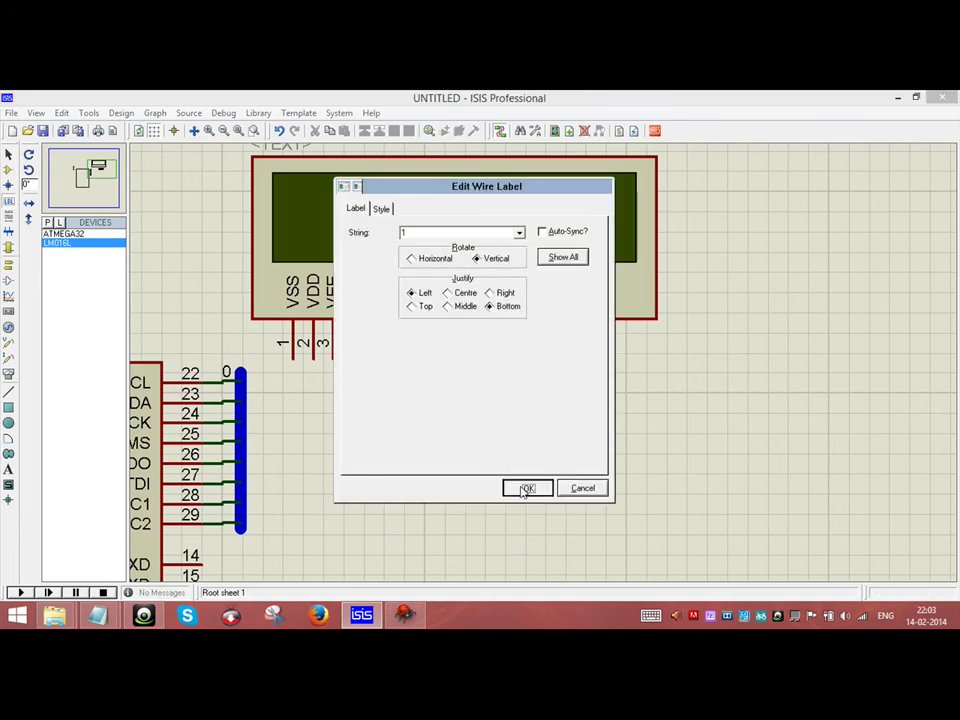
pyautogui.click(527, 488)
pyautogui.click(221, 420)
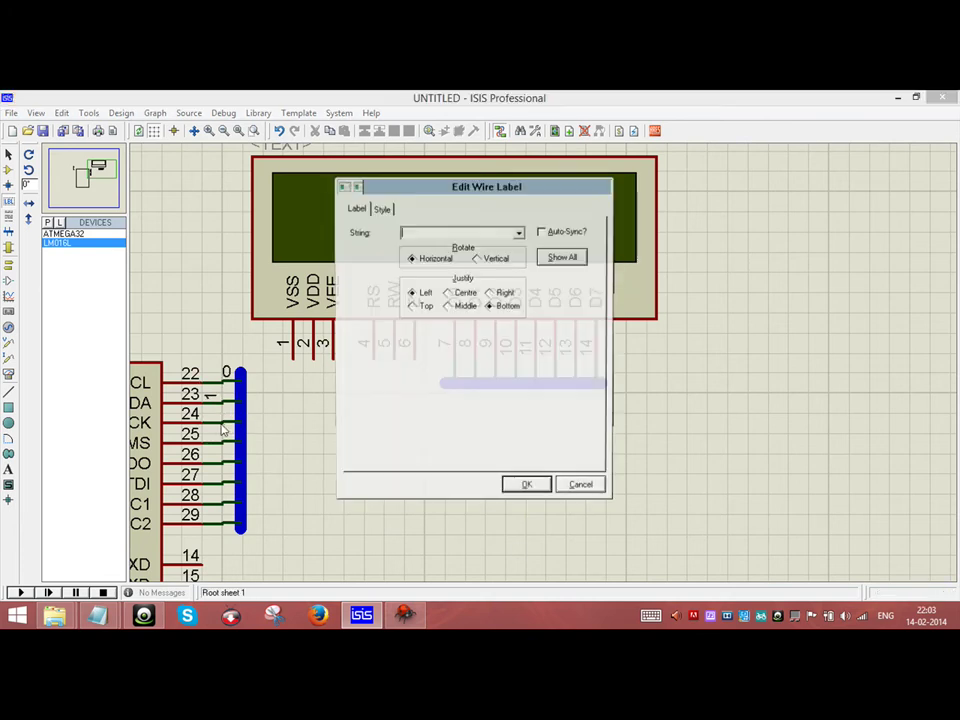
pyautogui.write('2')
pyautogui.click(527, 488)
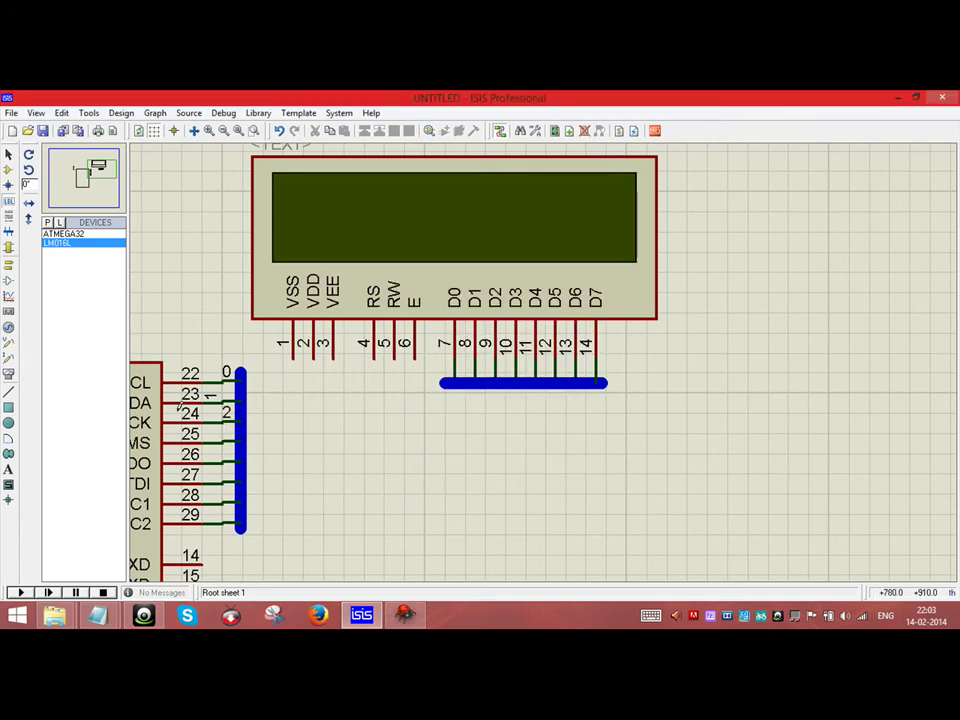
pyautogui.click(222, 440)
pyautogui.write('3')
pyautogui.click(528, 488)
# Label the wires from pins 26–29 as 4, 5, 6 and 7
pyautogui.click(223, 460)
pyautogui.write('4')
pyautogui.click(510, 490)
pyautogui.click(223, 480)
pyautogui.write('5')
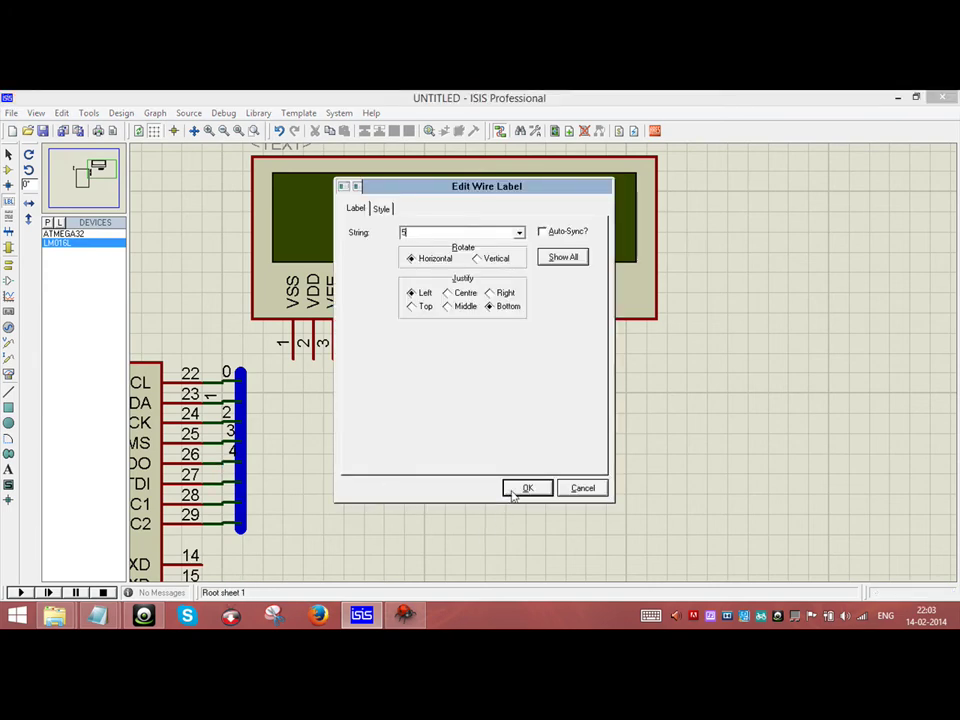
pyautogui.click(515, 489)
pyautogui.click(225, 497)
pyautogui.write('6')
pyautogui.click(527, 488)
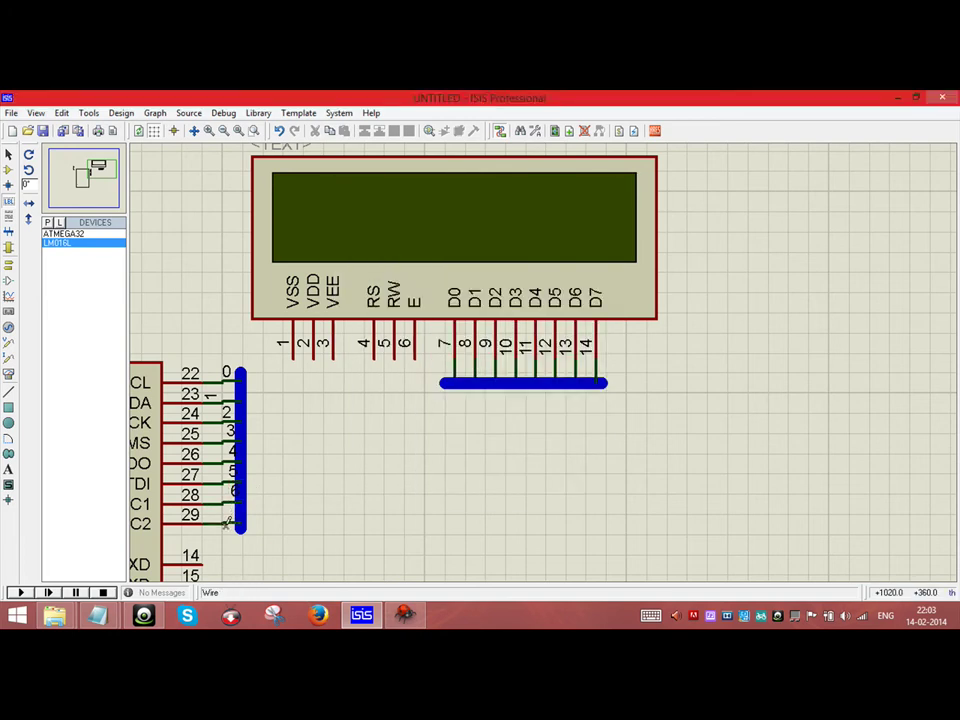
pyautogui.click(226, 521)
pyautogui.write('7')
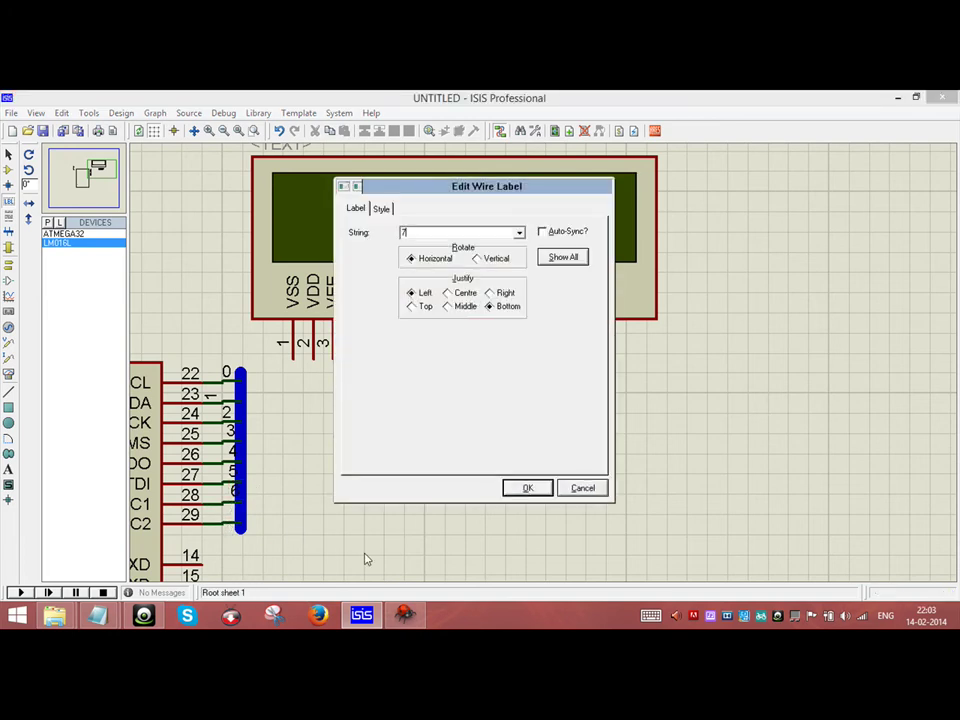
pyautogui.click(521, 489)
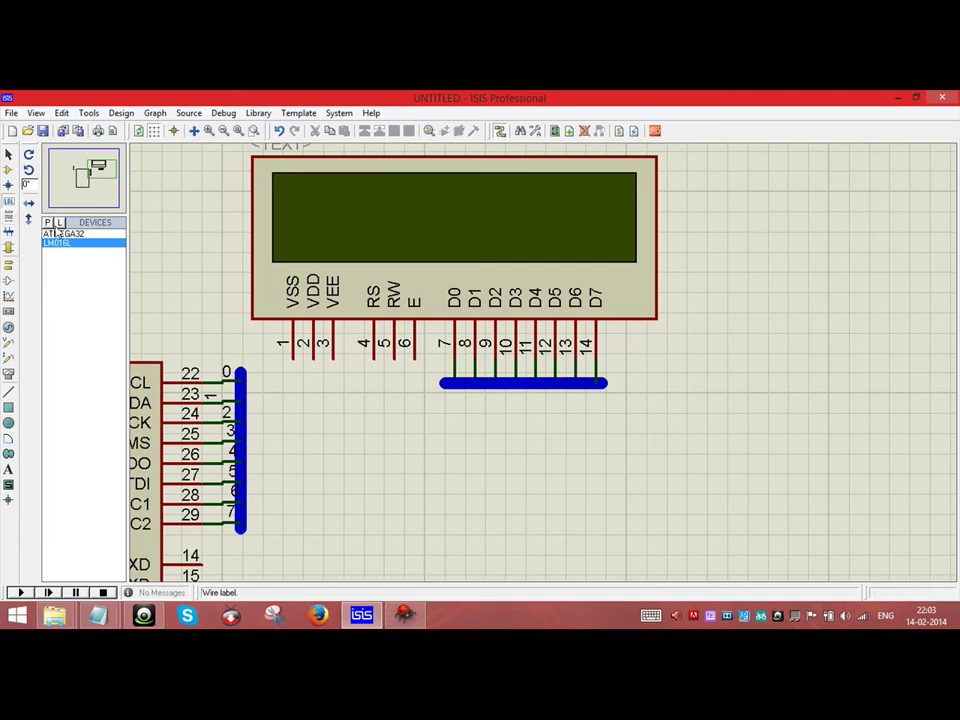
# Label the LCD D0–D3 wires as 0, 1, 2 and 3
pyautogui.click(455, 370)
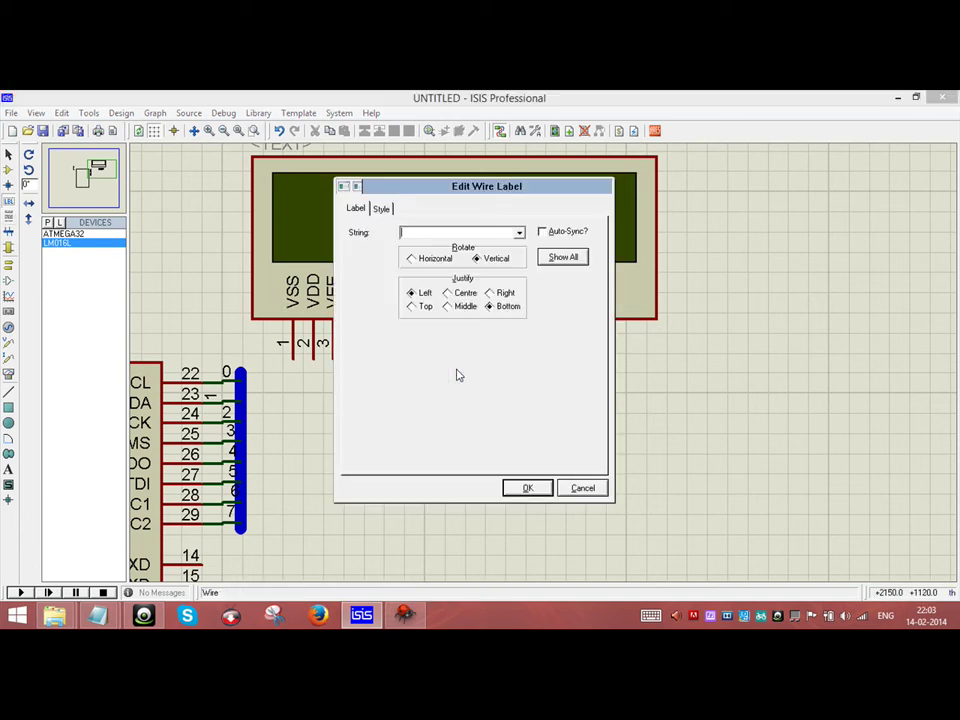
pyautogui.write('0')
pyautogui.click(530, 488)
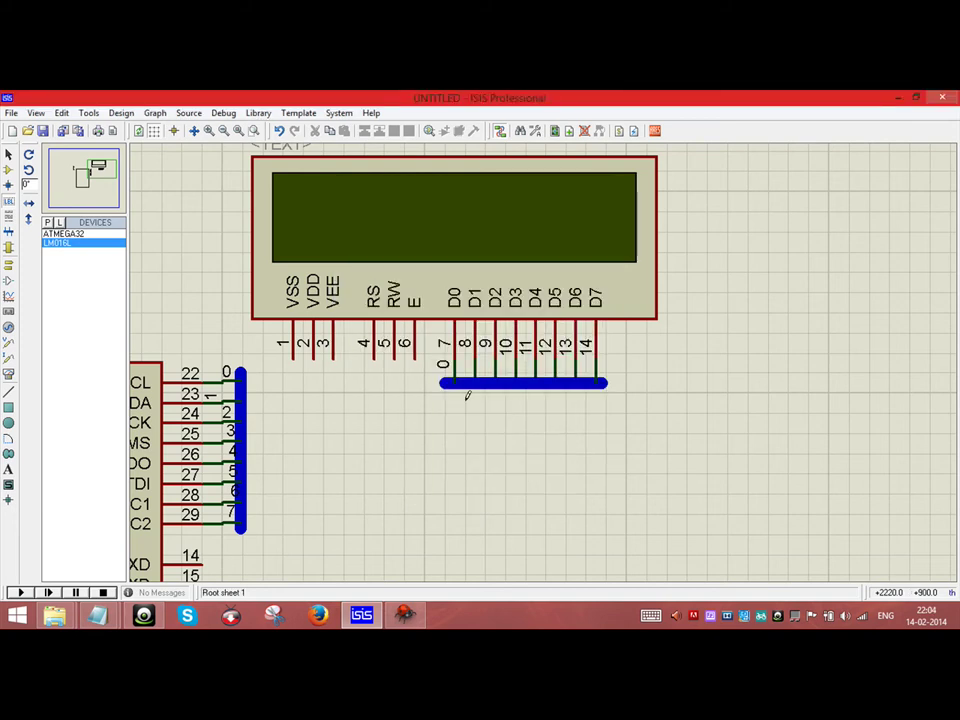
pyautogui.click(476, 369)
pyautogui.write('1')
pyautogui.click(529, 489)
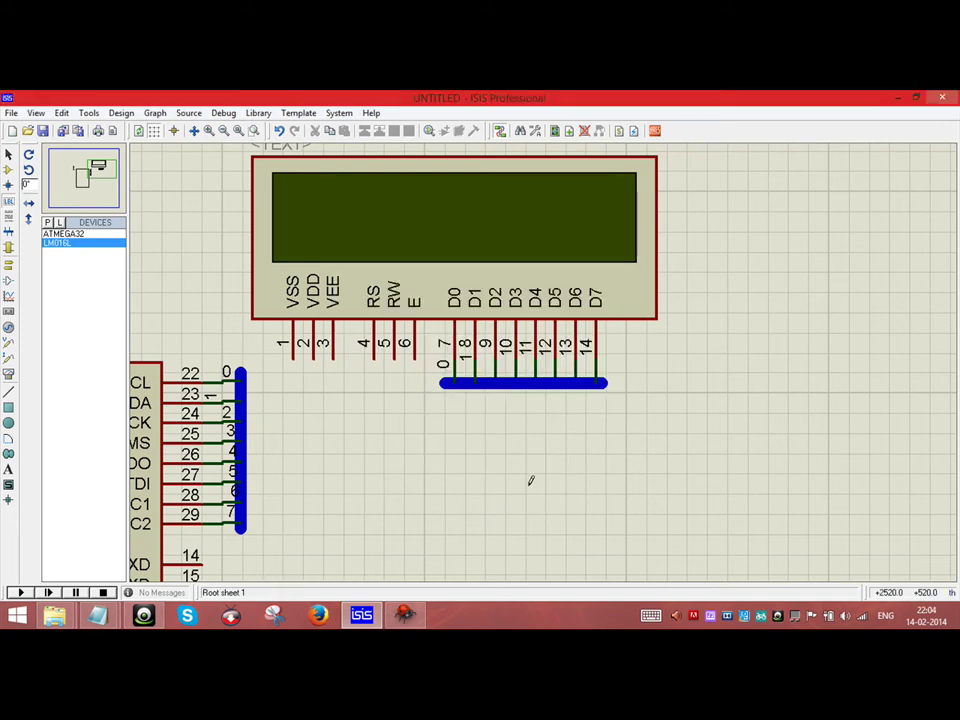
pyautogui.click(500, 366)
pyautogui.write('2')
pyautogui.click(528, 488)
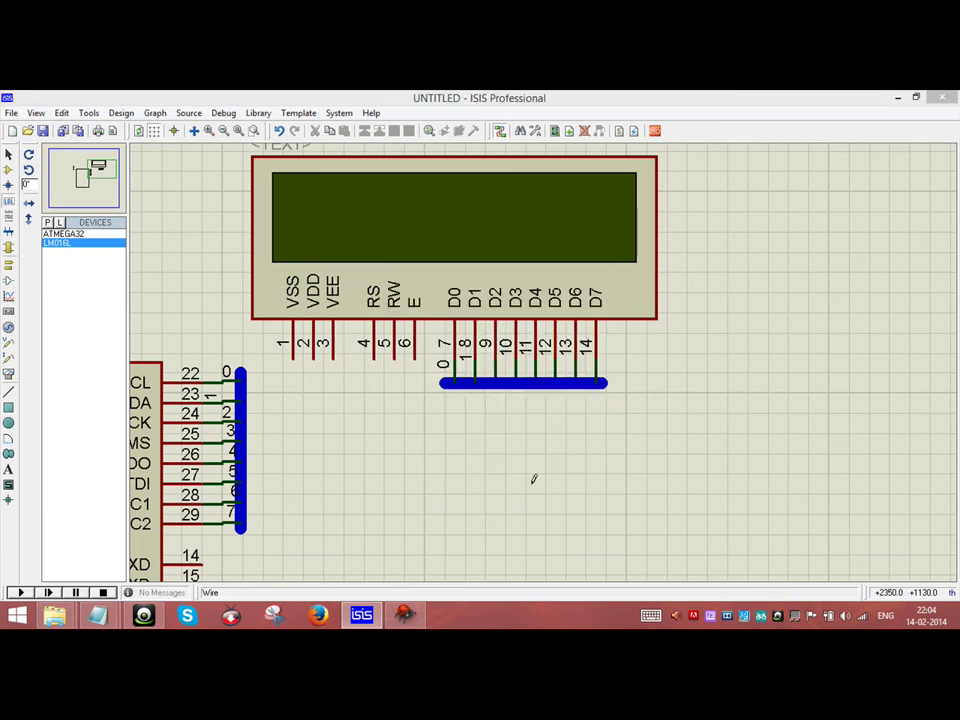
pyautogui.click(519, 375)
pyautogui.write('3')
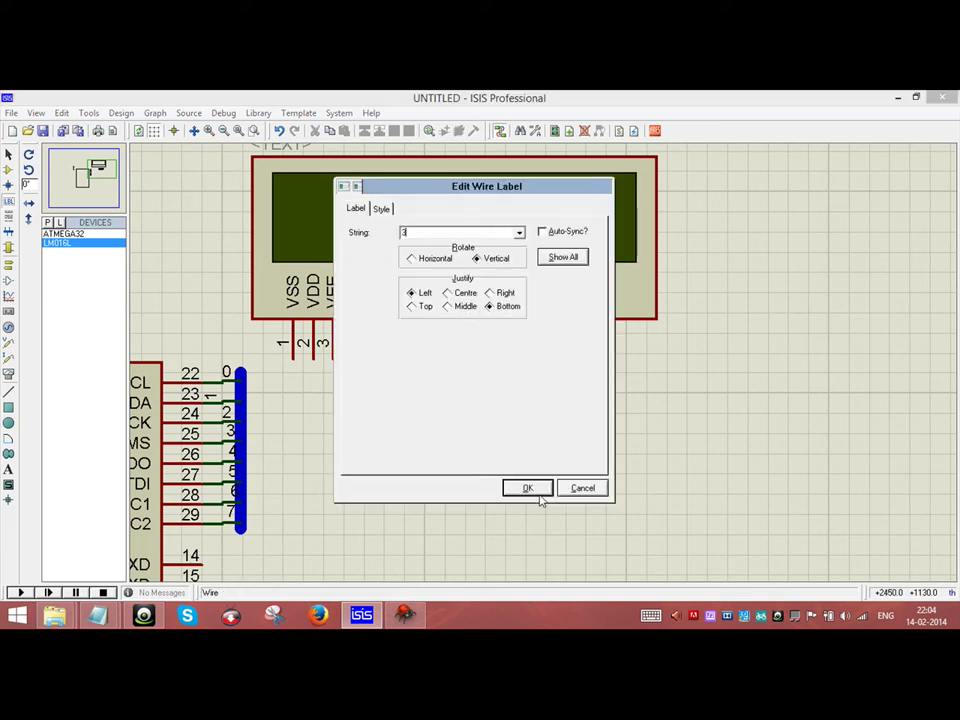
pyautogui.click(527, 489)
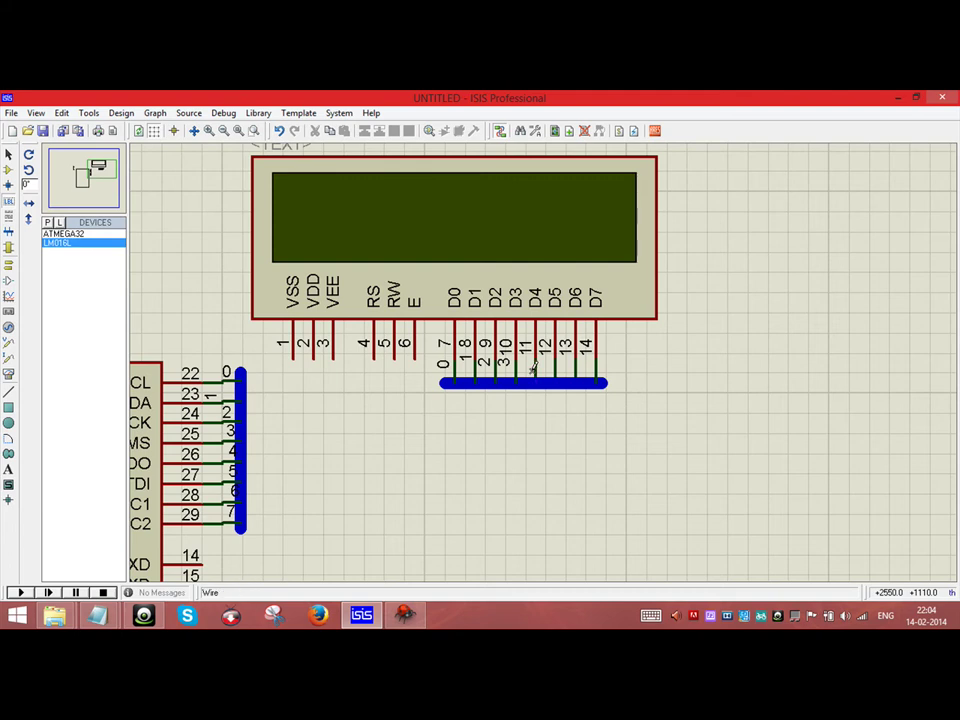
# Label the LCD D4–D7 wires as 4, 5, 6 and 7
pyautogui.click(534, 368)
pyautogui.write('4')
pyautogui.click(531, 484)
pyautogui.click(562, 370)
pyautogui.write('5')
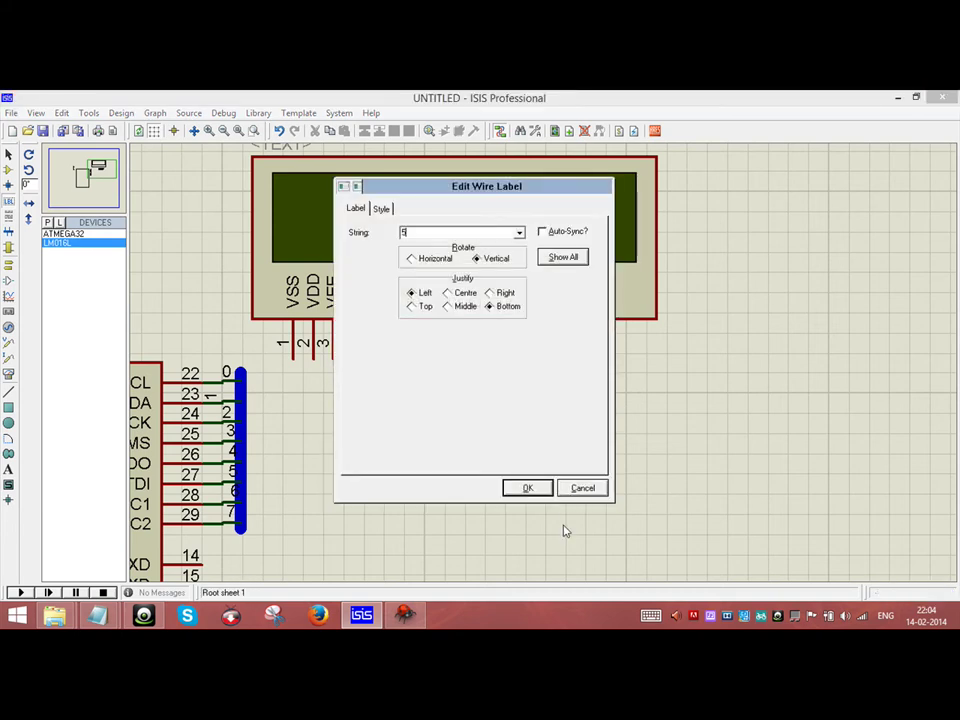
pyautogui.click(529, 488)
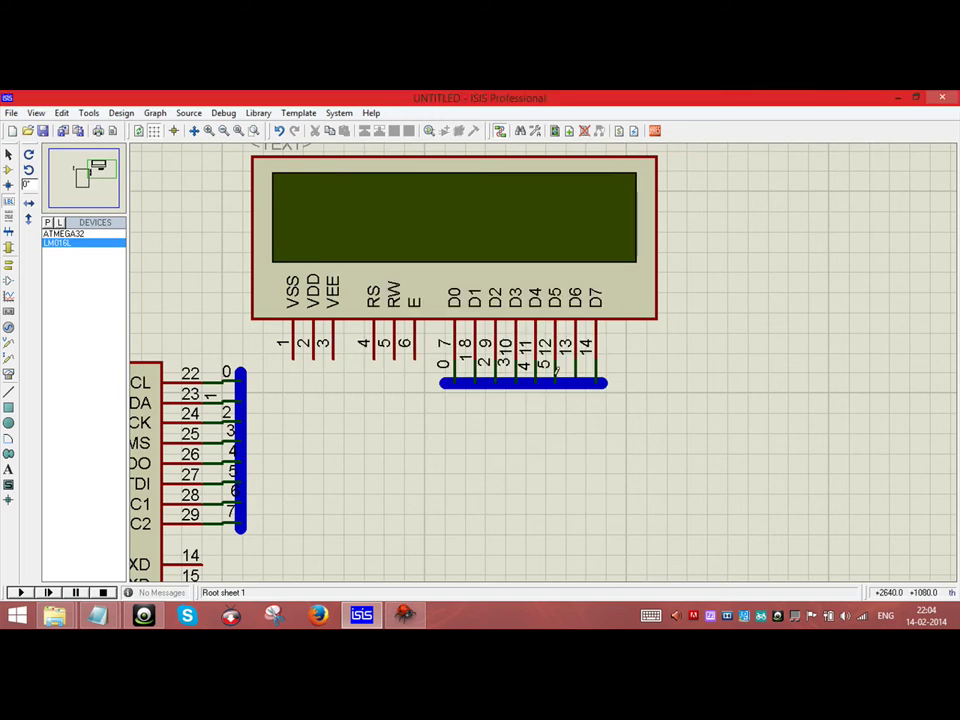
pyautogui.click(575, 370)
pyautogui.write('6')
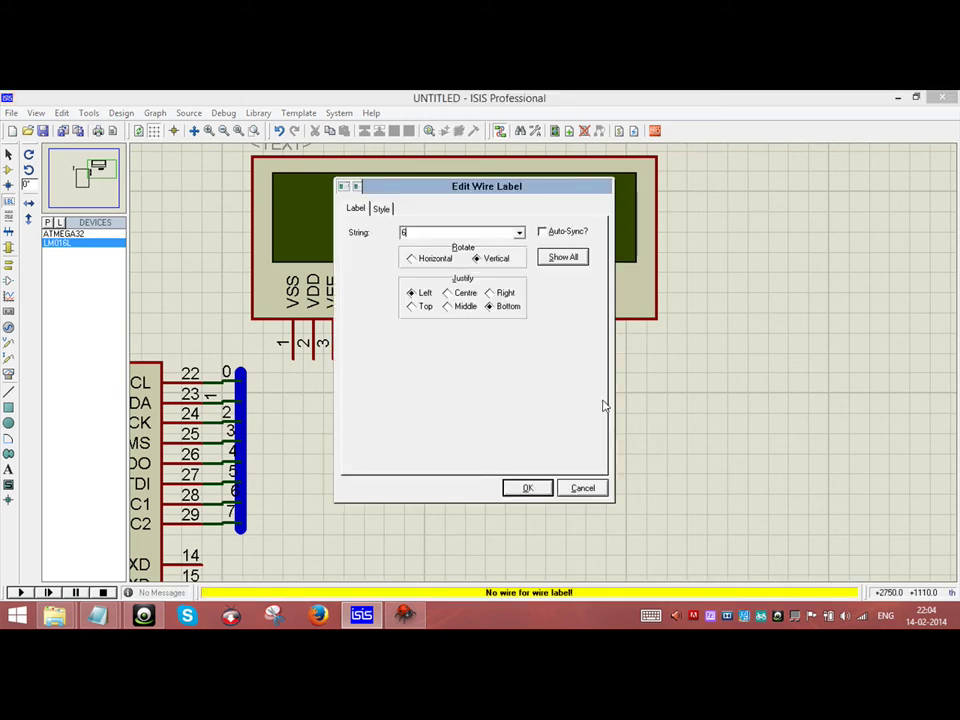
pyautogui.click(527, 487)
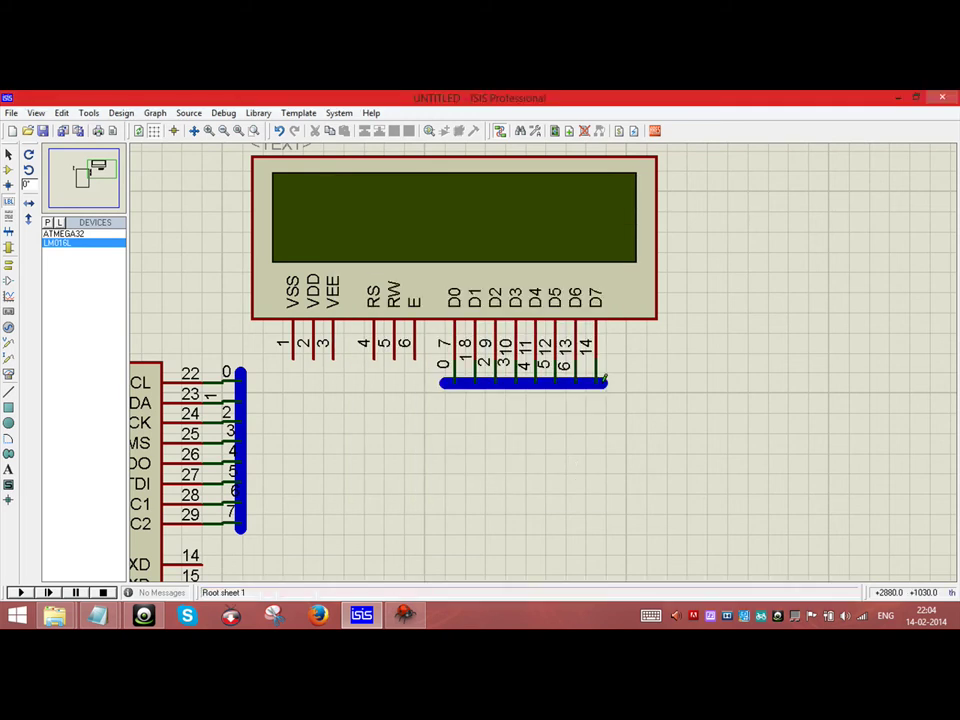
pyautogui.click(596, 370)
pyautogui.write('7')
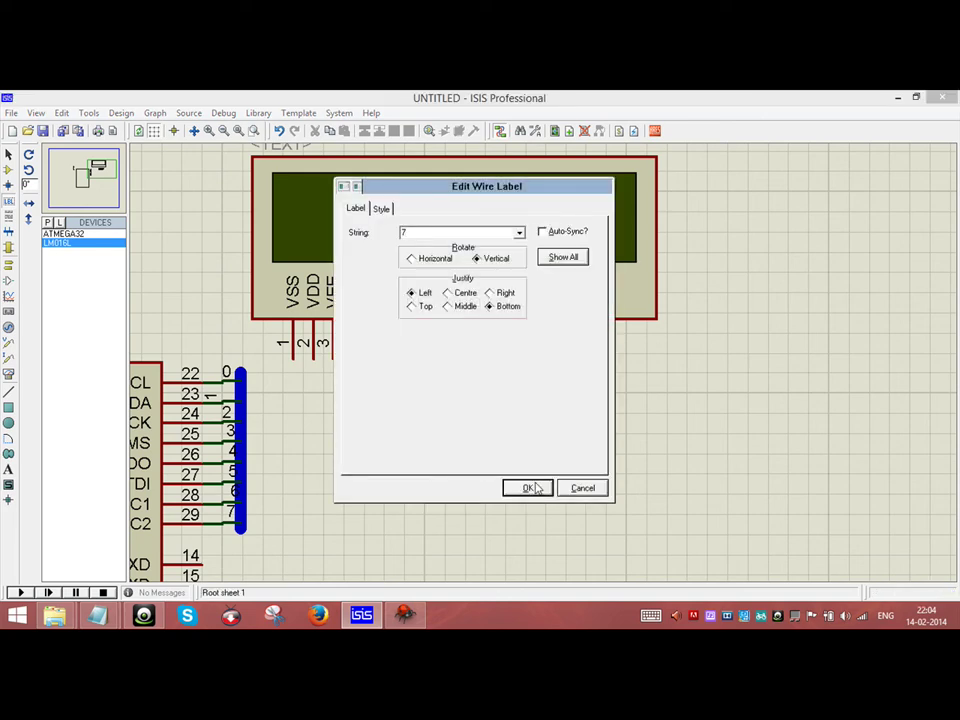
pyautogui.click(527, 487)
pyautogui.scroll(-2, 469, 476)
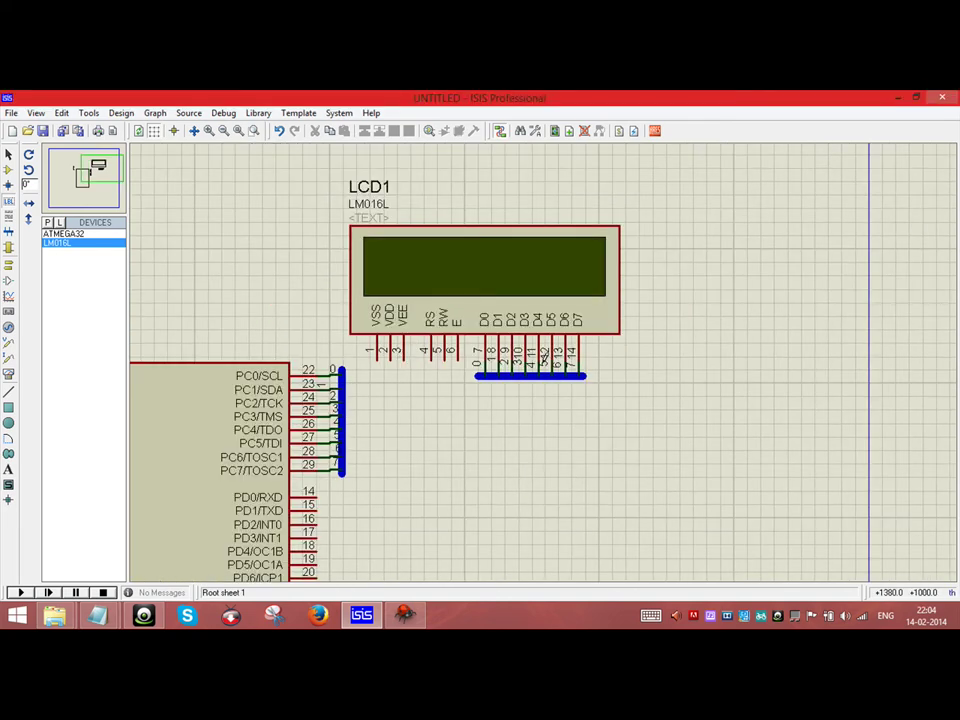
# Join the LCD's VDD and VEE pins and wire a POWER terminal above the LCD to them
pyautogui.scroll(2, 546, 358)
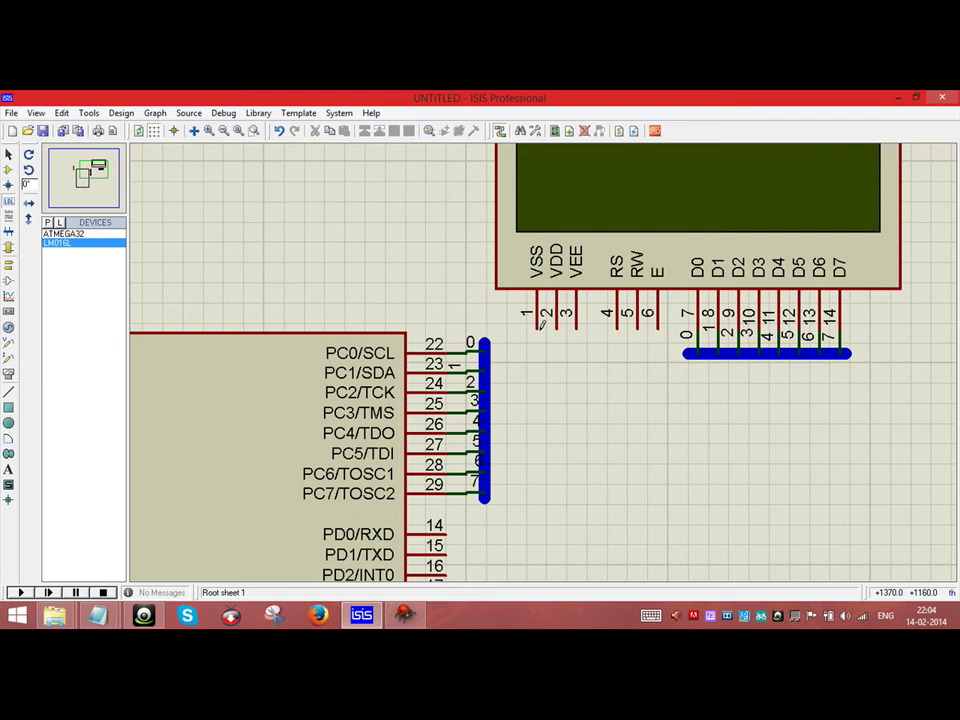
pyautogui.click(543, 321)
pyautogui.click(576, 328)
pyautogui.click(9, 266)
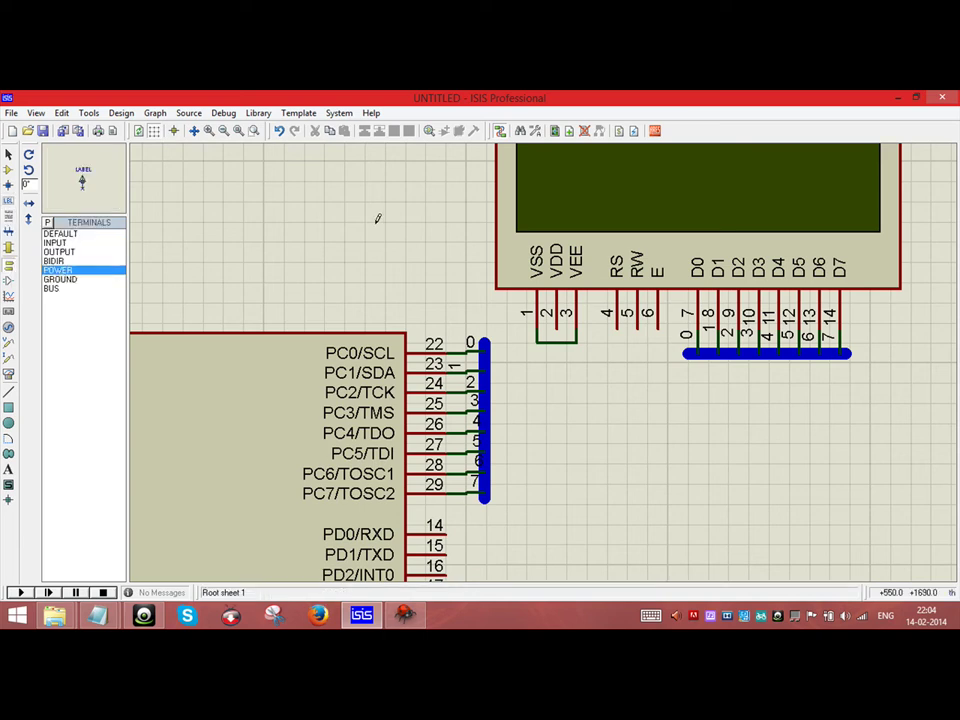
pyautogui.click(454, 246)
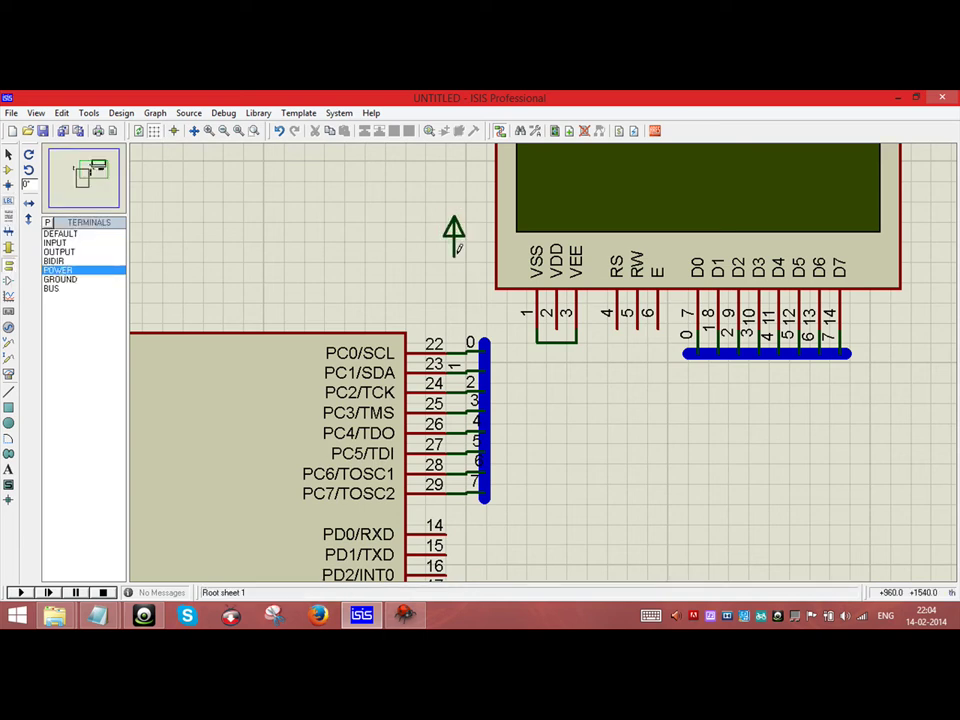
pyautogui.click(454, 254)
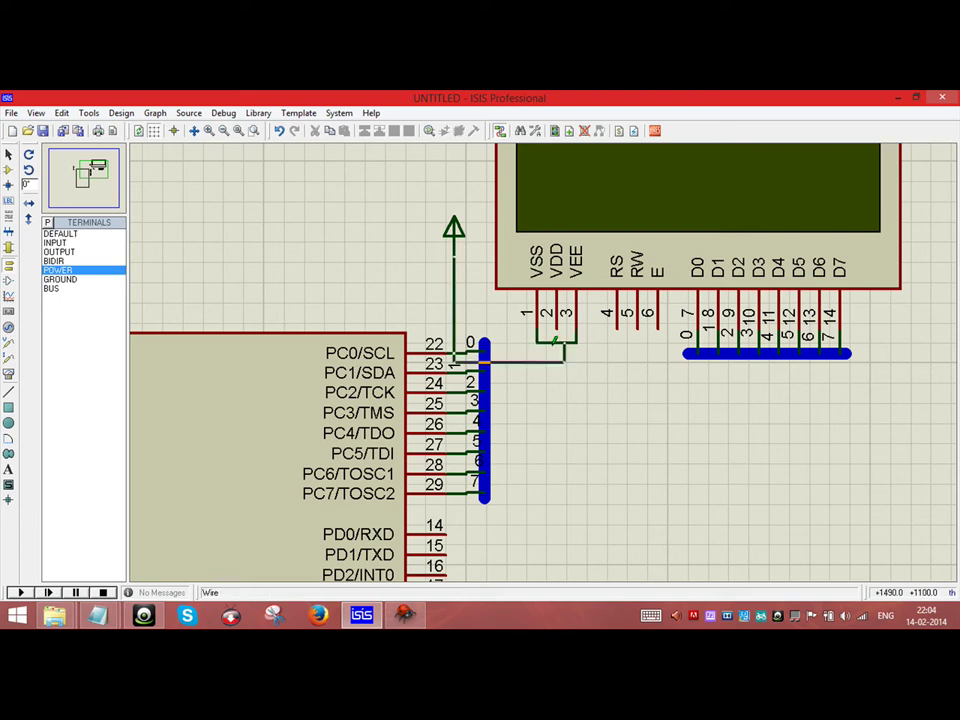
pyautogui.click(537, 338)
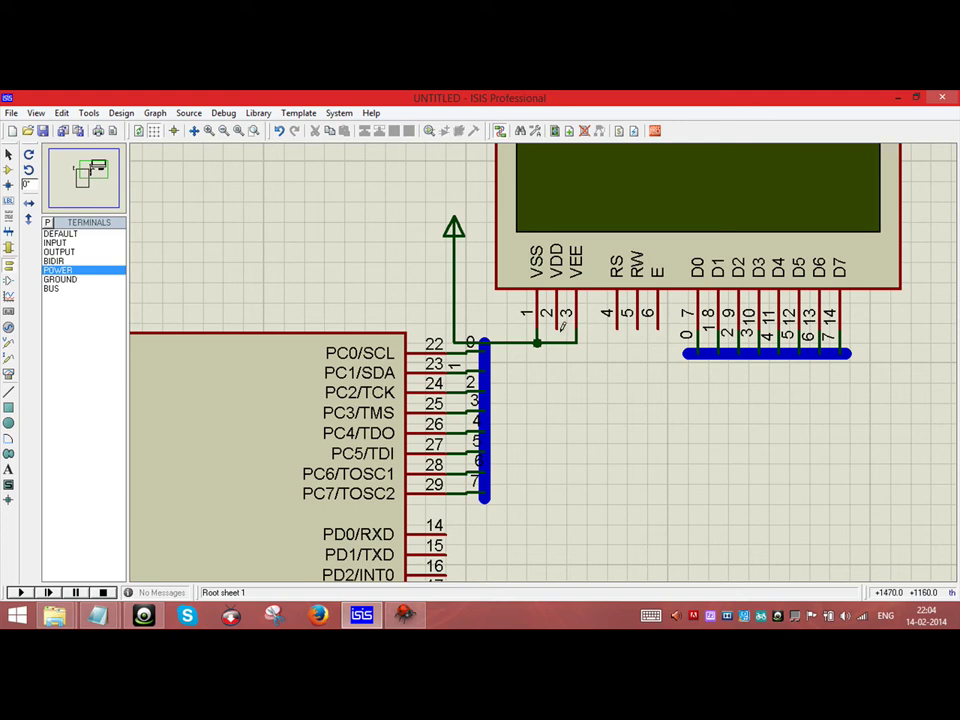
# Wire the LCD supply-pin wire to the RW pin (pin 5)
pyautogui.click(563, 327)
pyautogui.press('Escape')
pyautogui.click(556, 343)
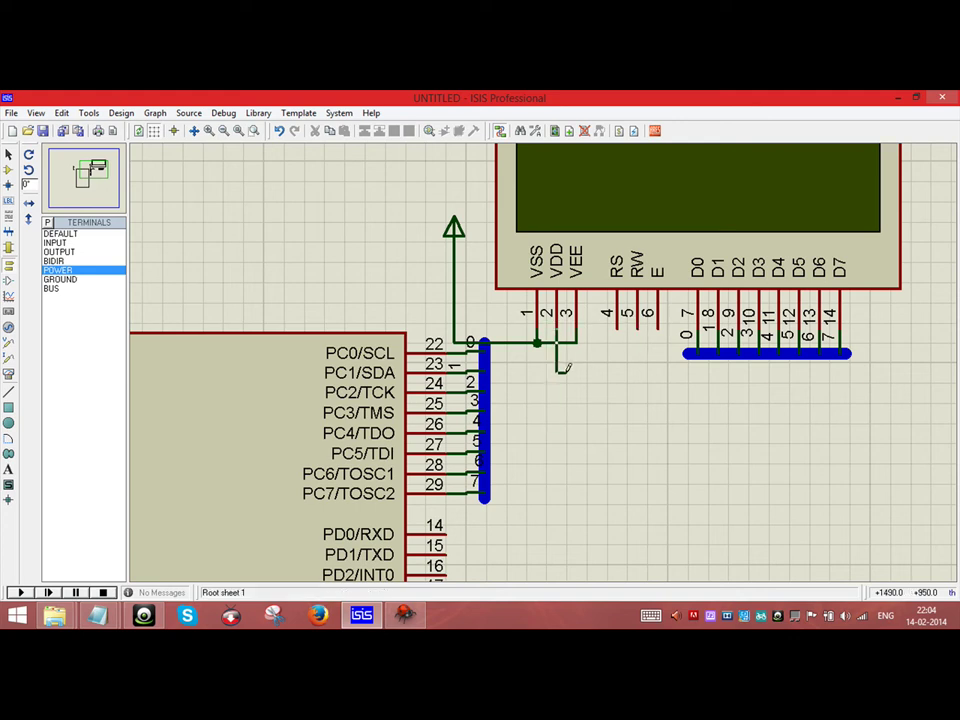
pyautogui.click(639, 336)
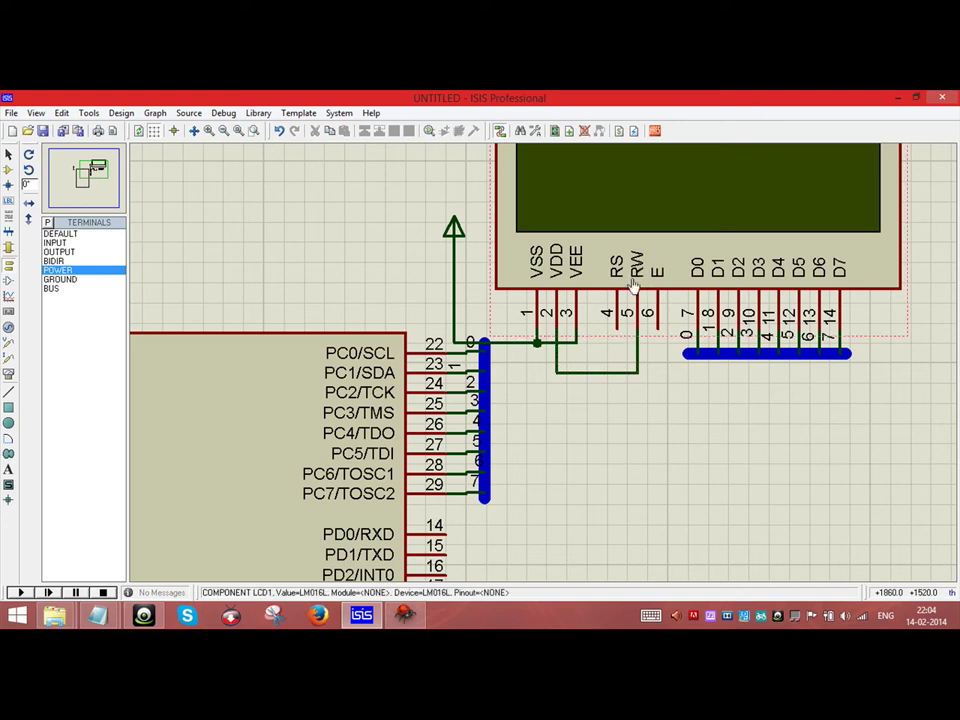
# Add a GROUND terminal below the RW wire, then wire PD0/RXD to RS and PD1/TXD to E
pyautogui.click(60, 279)
pyautogui.click(592, 401)
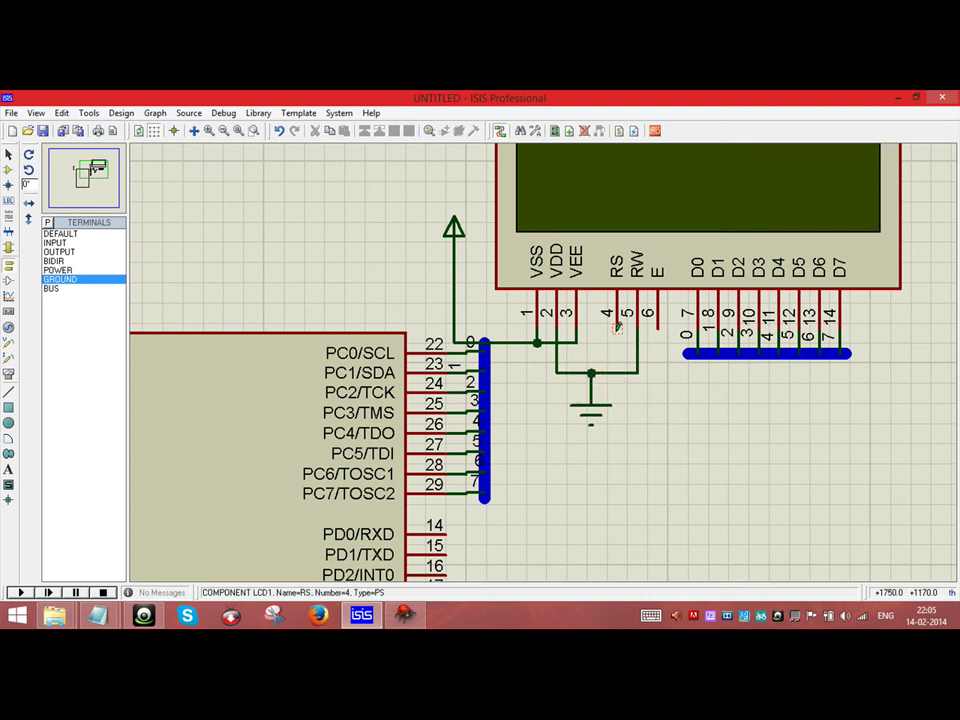
pyautogui.click(450, 528)
pyautogui.click(450, 530)
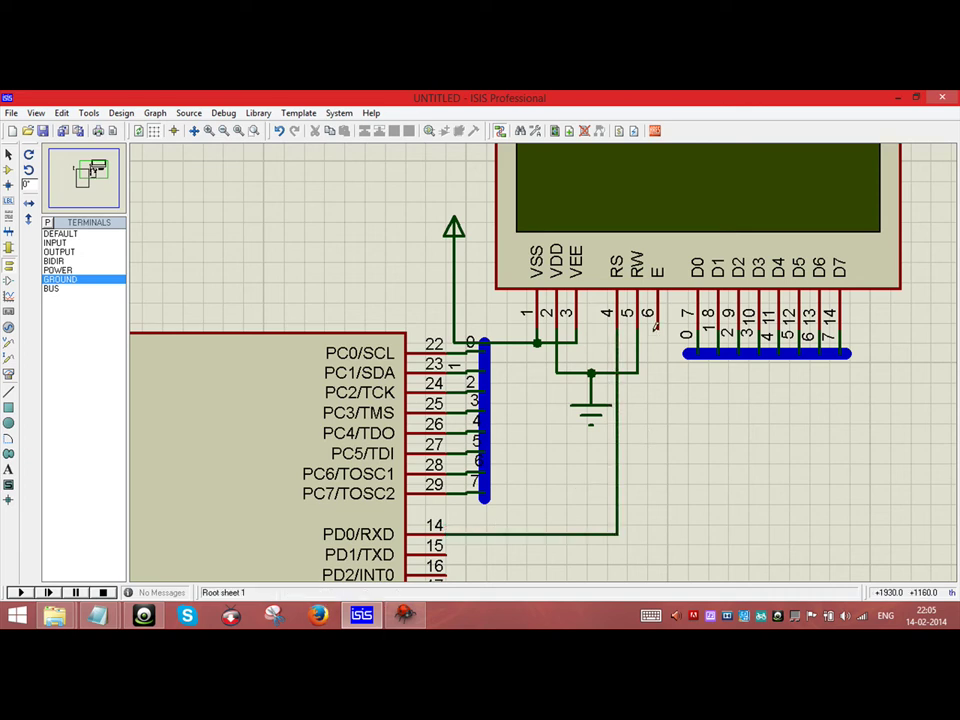
pyautogui.scroll(-1, 500, 500)
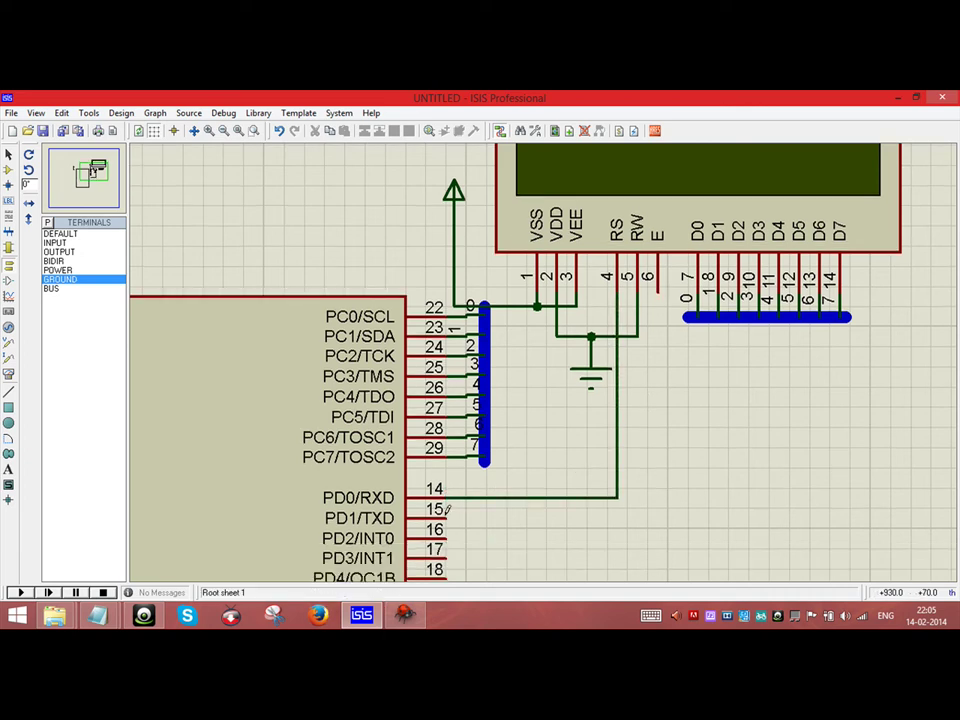
pyautogui.click(447, 513)
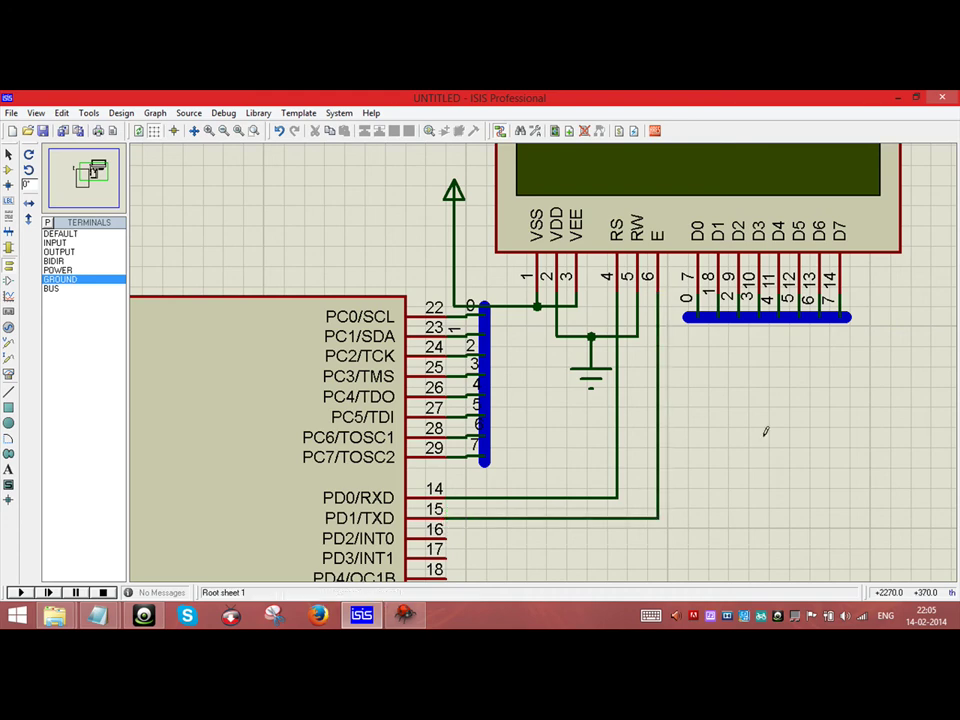
pyautogui.scroll(-2, 795, 412)
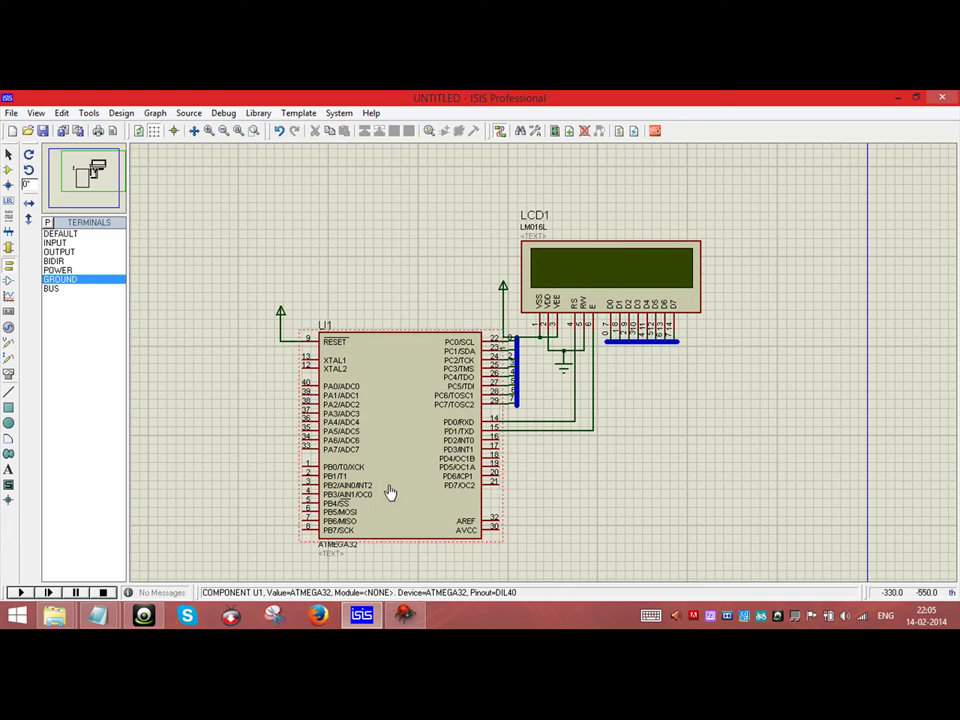
# Set the ATMEGA32's CKSEL Fuses to (0100) Int.RC 8MHz in its properties
pyautogui.click(390, 495)
pyautogui.hotkey('ctrl', 'e')
pyautogui.click(495, 298)
pyautogui.click(505, 316)
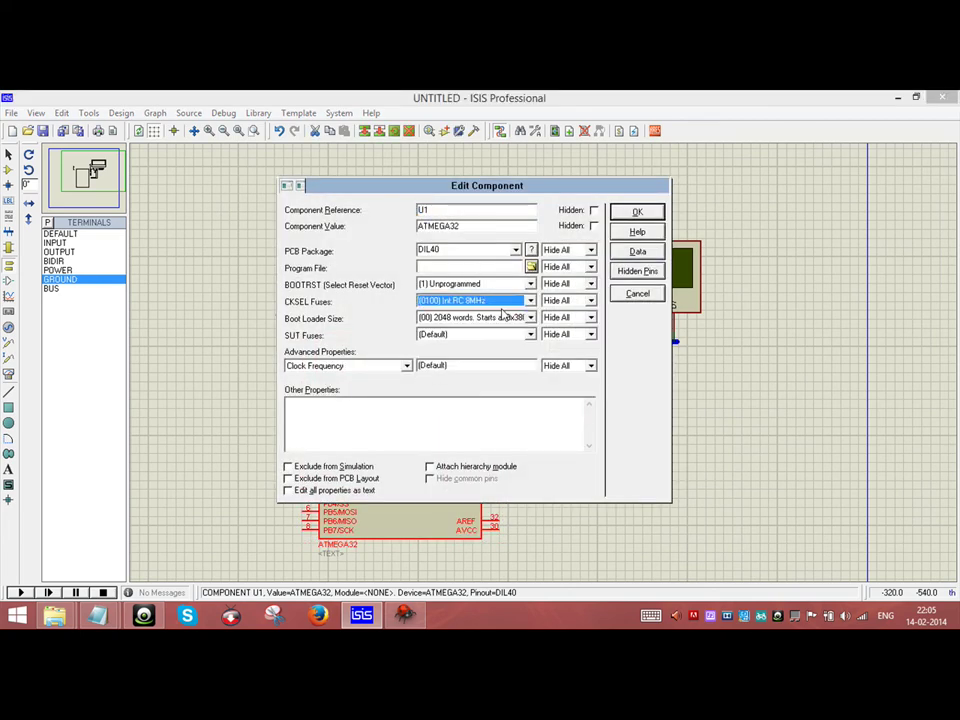
# Load the project's Debug hex file, Sharad.hex, as U1's program file and confirm
pyautogui.click(530, 268)
pyautogui.click(135, 123)
pyautogui.click(124, 150)
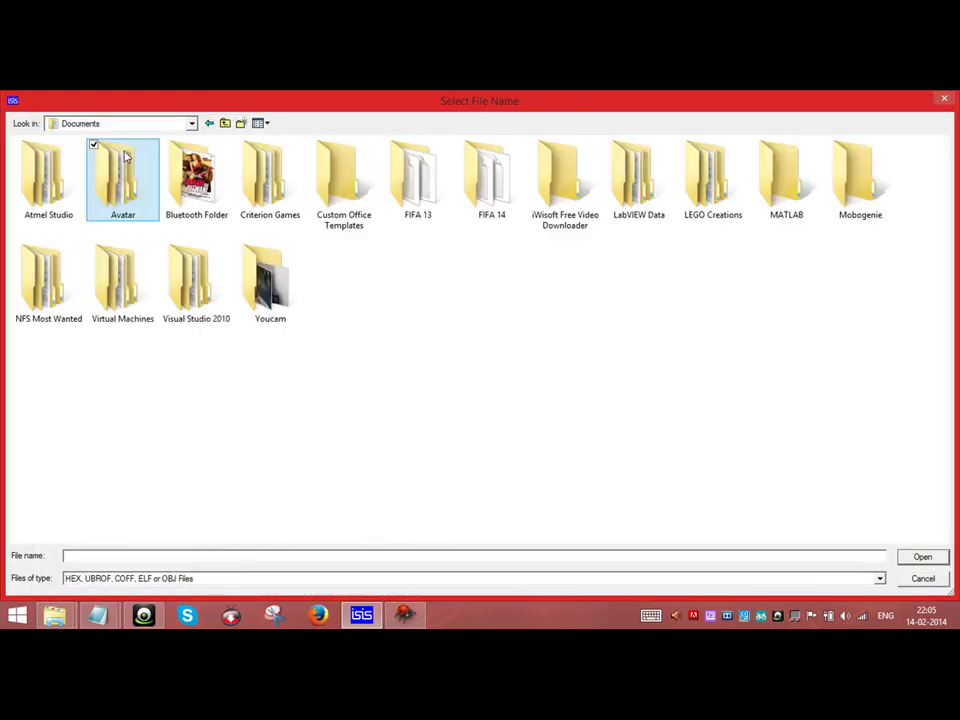
pyautogui.click(26, 177)
pyautogui.doubleClick(44, 180)
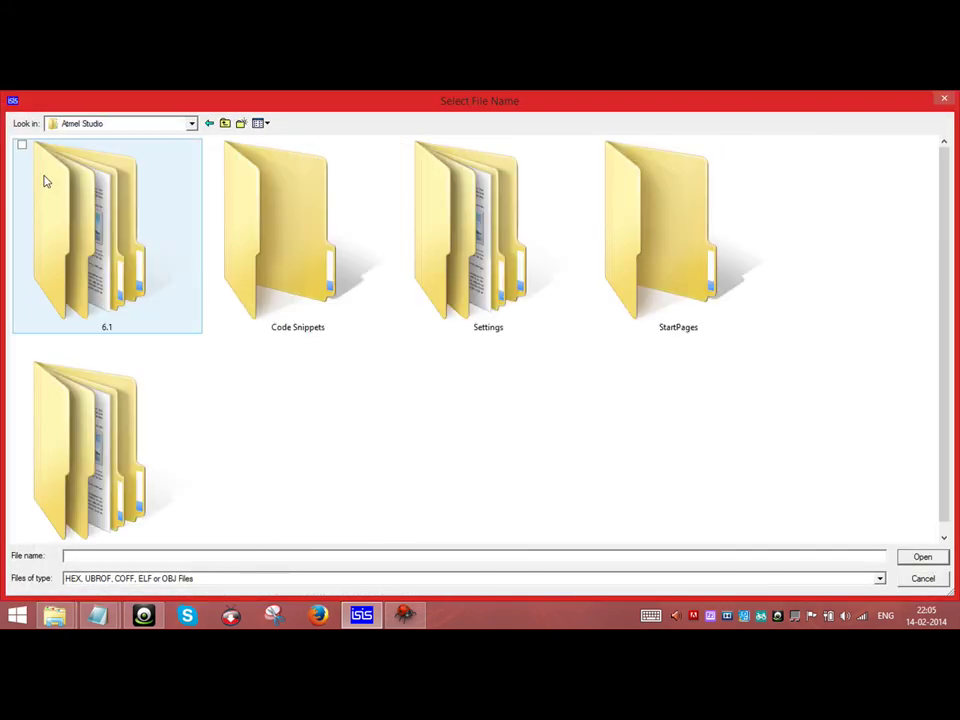
pyautogui.doubleClick(43, 180)
pyautogui.doubleClick(48, 164)
pyautogui.doubleClick(50, 160)
pyautogui.doubleClick(45, 159)
pyautogui.doubleClick(54, 172)
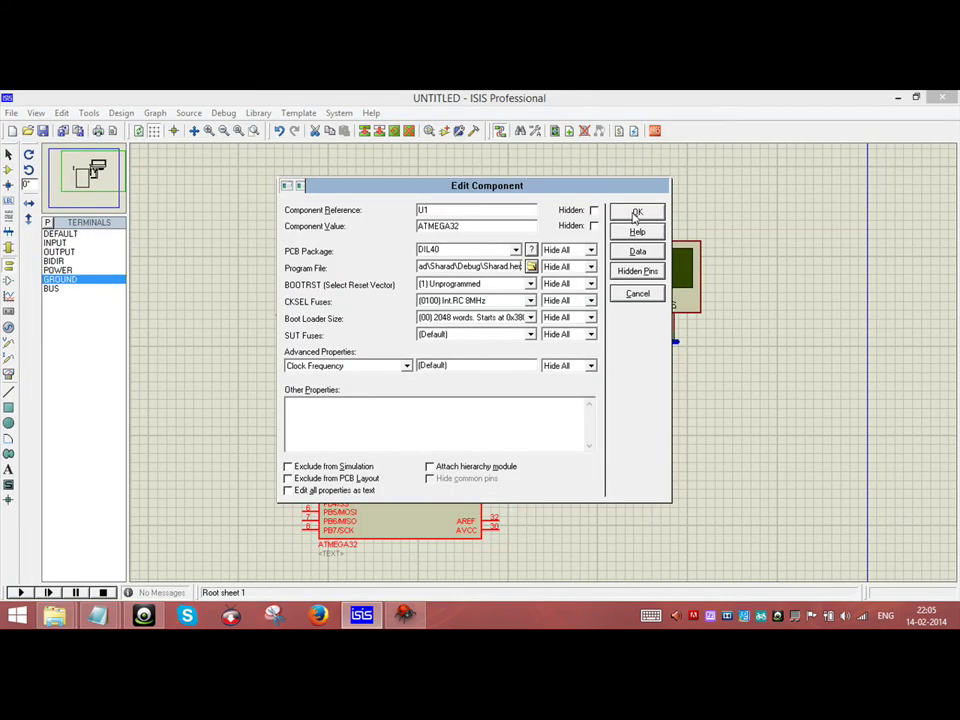
pyautogui.click(655, 213)
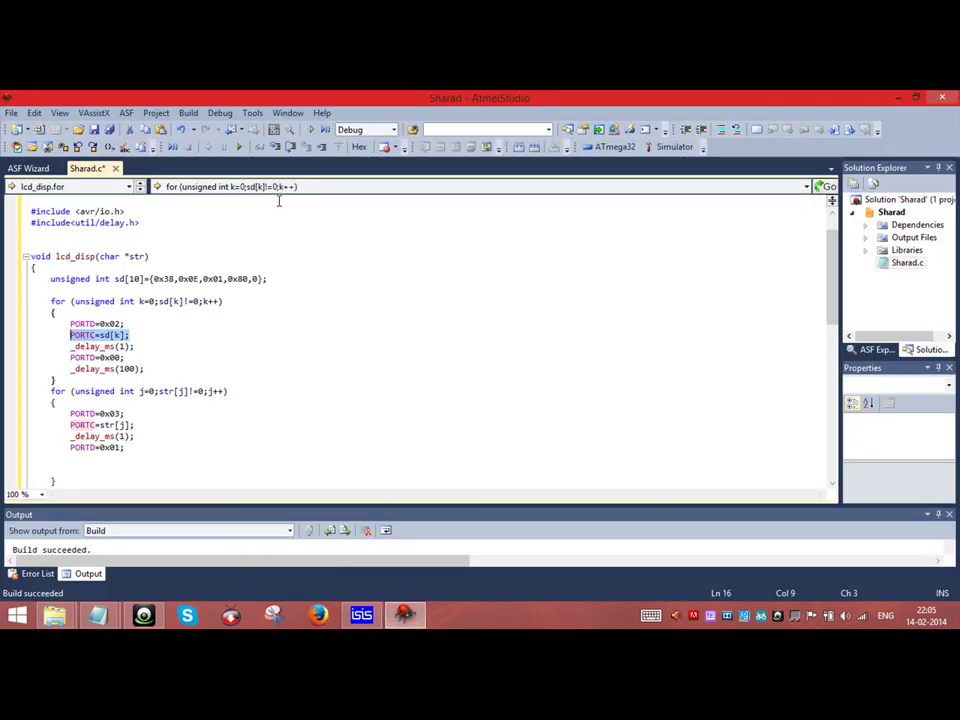
# Rebuild the Atmel Studio solution, confirming 0 errors and 1 warning, then return to ISIS
pyautogui.click(404, 614)
pyautogui.click(188, 112)
pyautogui.click(205, 129)
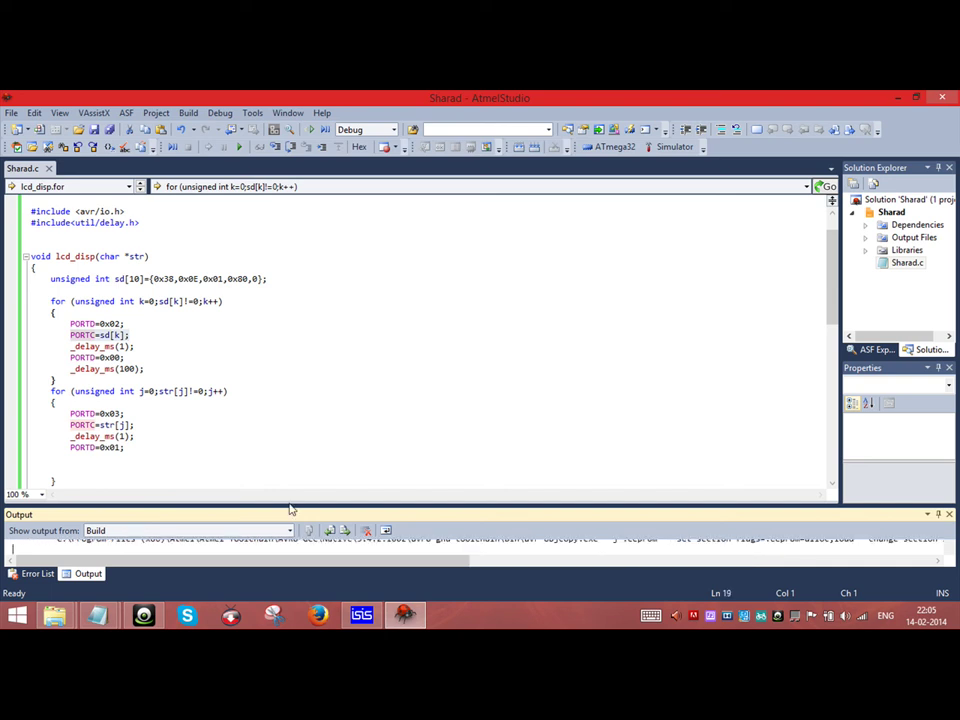
pyautogui.moveTo(294, 505); pyautogui.dragTo(307, 413)
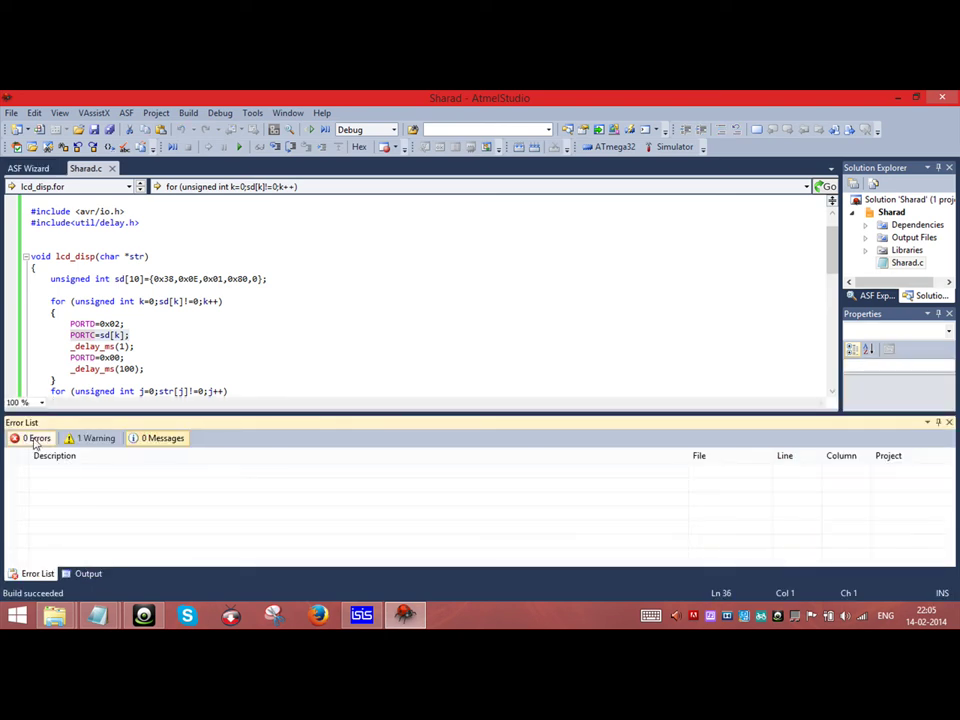
pyautogui.click(361, 615)
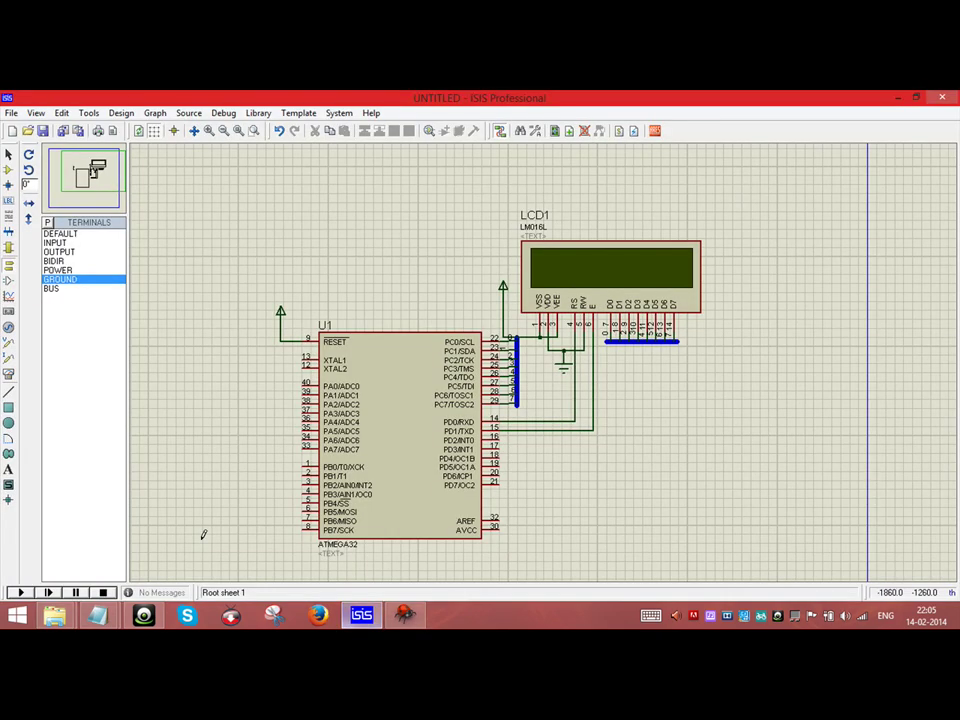
# Run the simulation showing 'DATA IN LCD', then highlight that string in main() in Atmel Studio
pyautogui.click(20, 592)
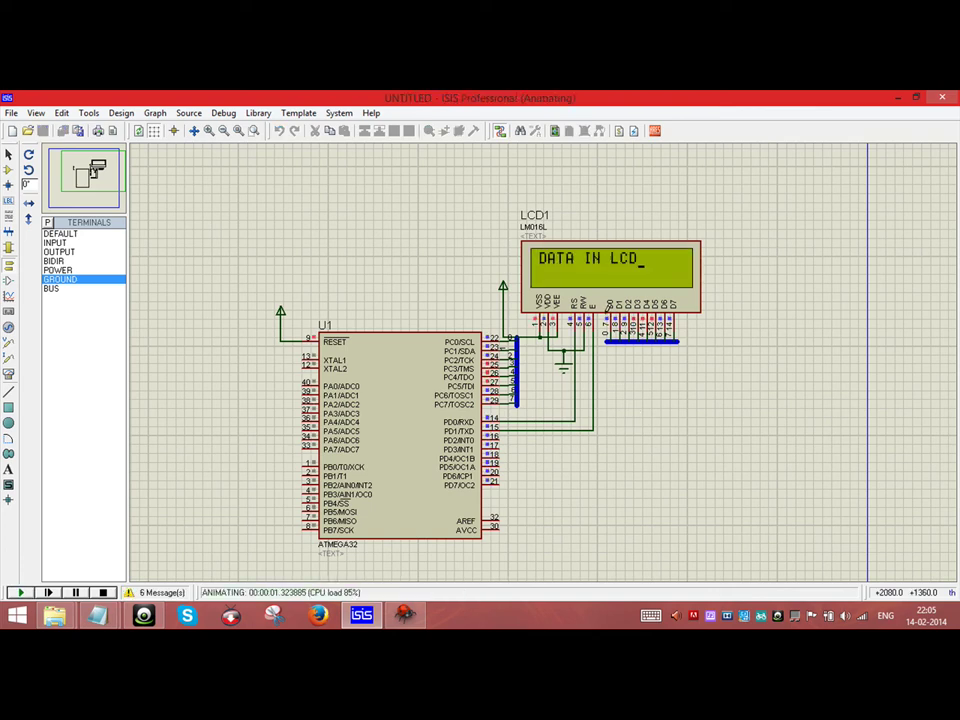
pyautogui.click(405, 615)
pyautogui.click(123, 357)
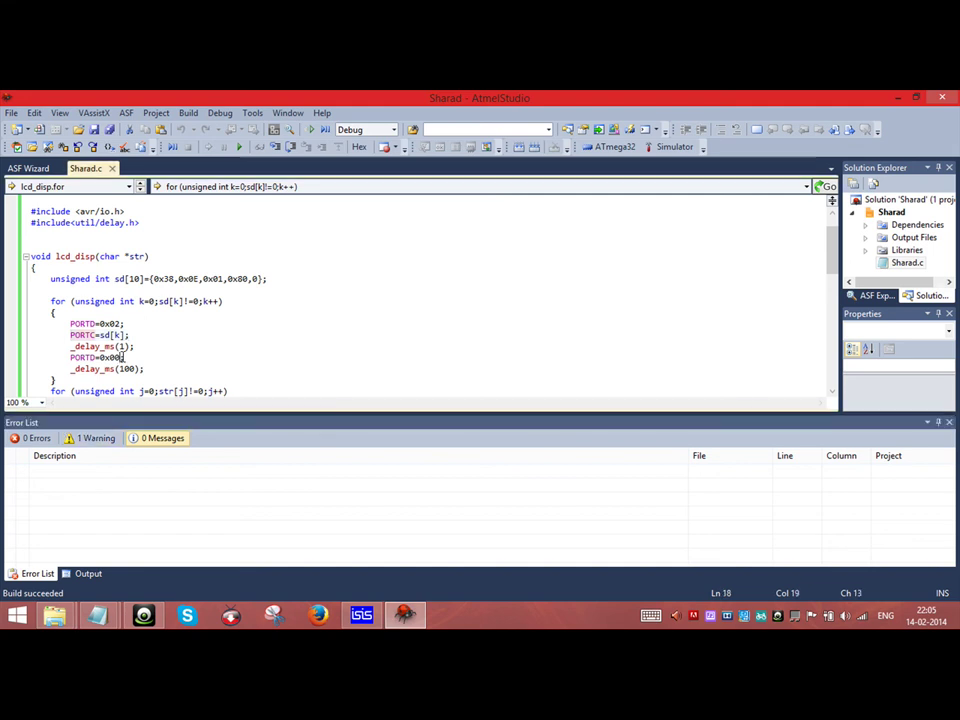
pyautogui.scroll(-6, 123, 357)
pyautogui.moveTo(121, 379); pyautogui.dragTo(185, 383)
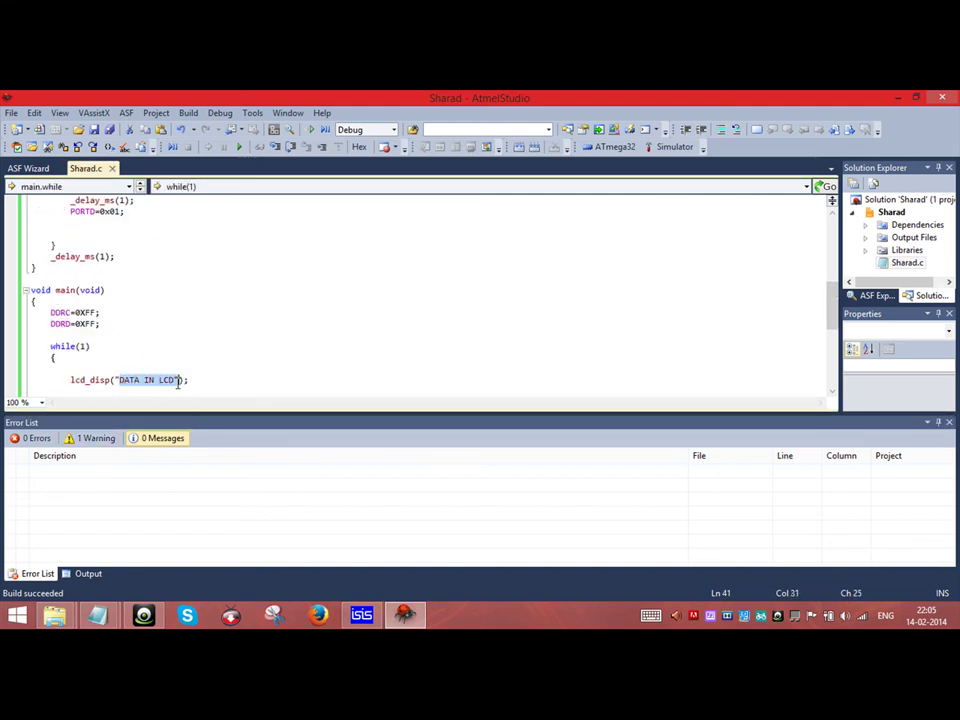
# Minimize Atmel Studio to bring the animating ISIS simulation back into view
pyautogui.click(403, 617)
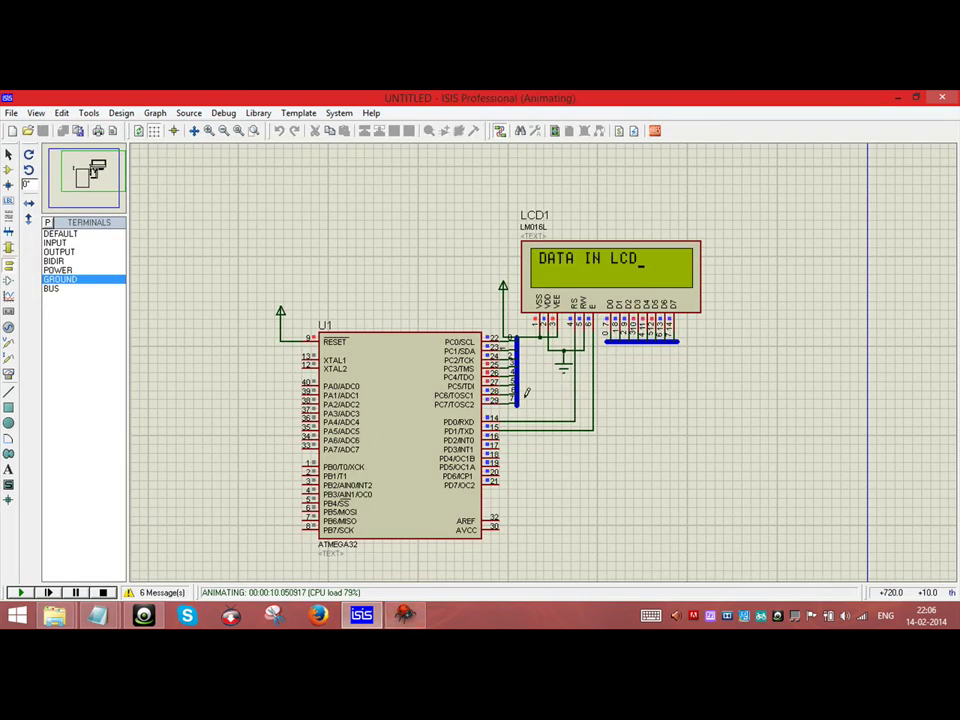